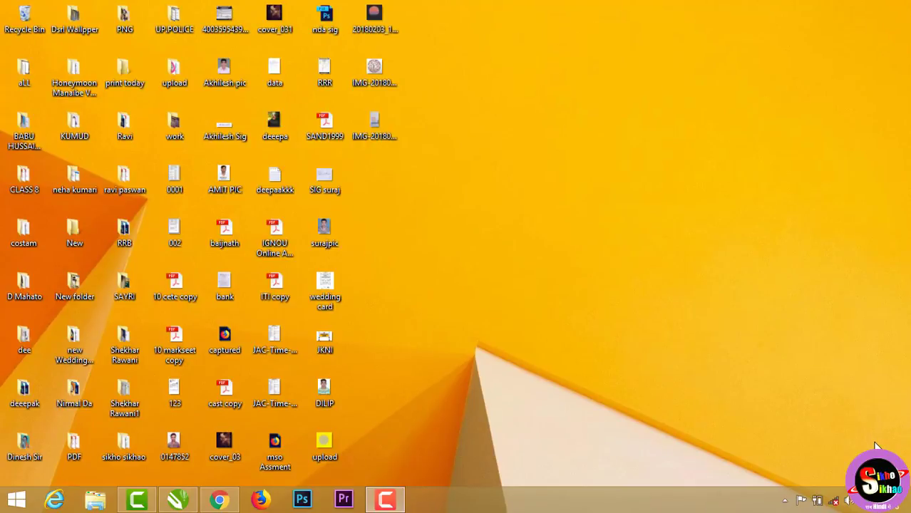
Step: Restore the CorelDRAW X8 window showing the RAKESH BOOK.cdr parlour banner
click(178, 499)
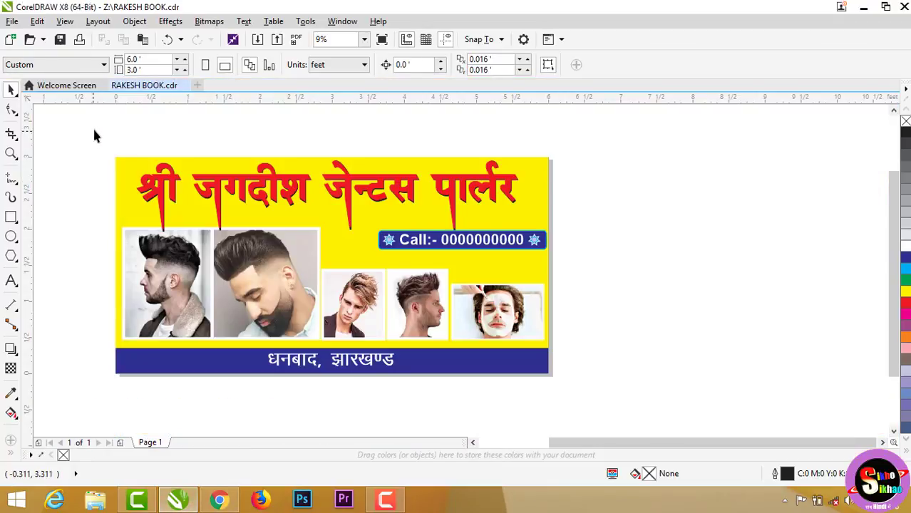
drag(92, 127, 564, 409)
click(707, 310)
click(534, 177)
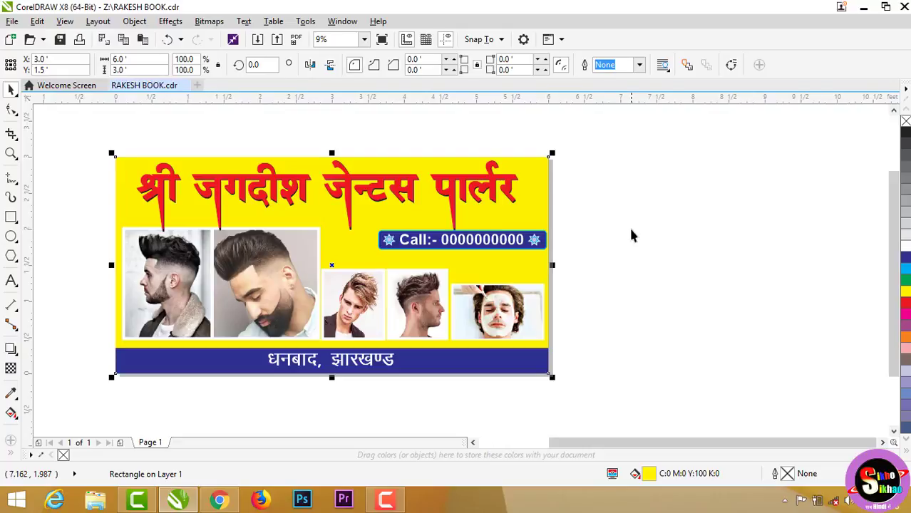
key(Escape)
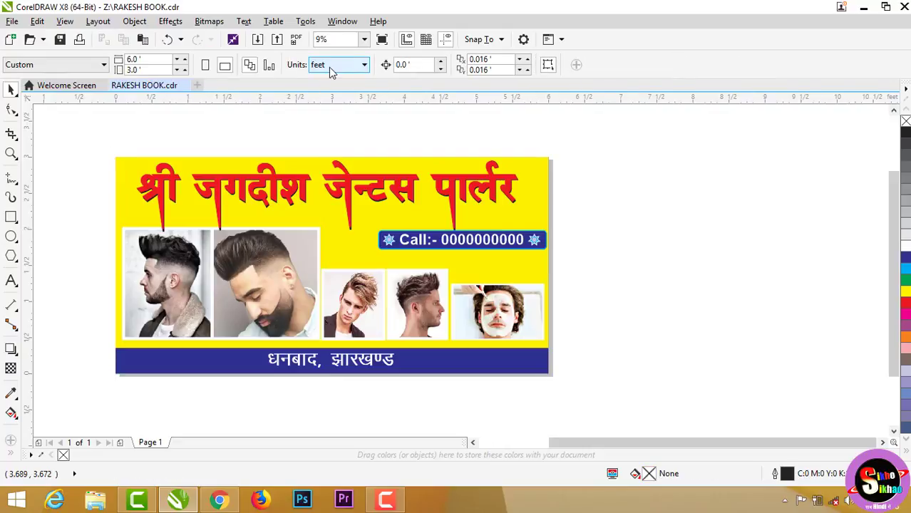
click(349, 72)
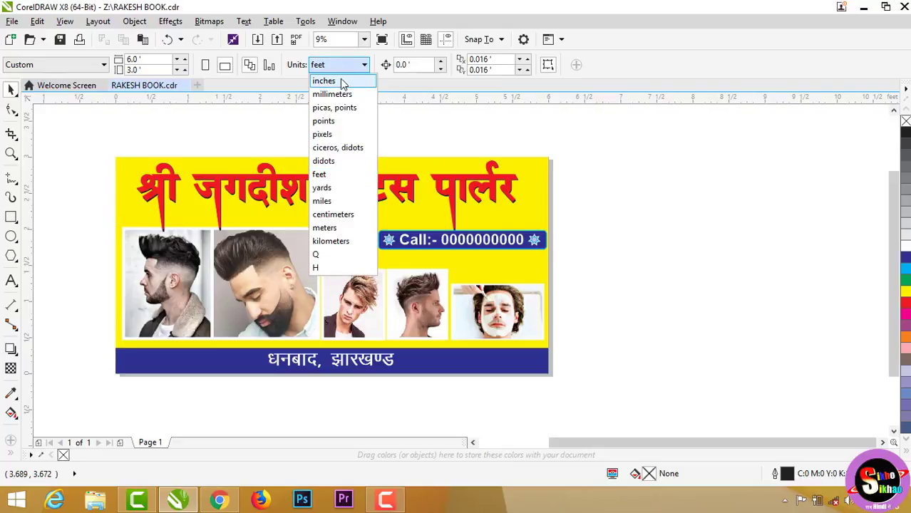
click(341, 81)
click(413, 156)
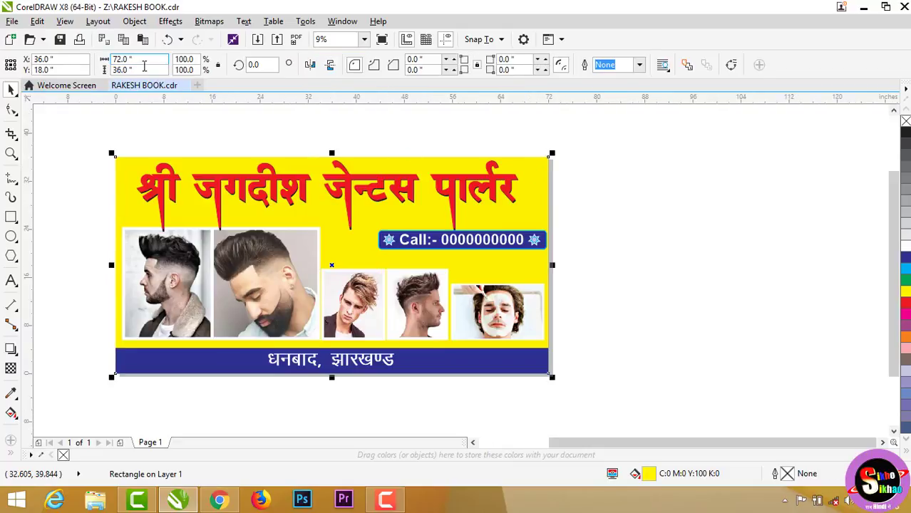
click(723, 200)
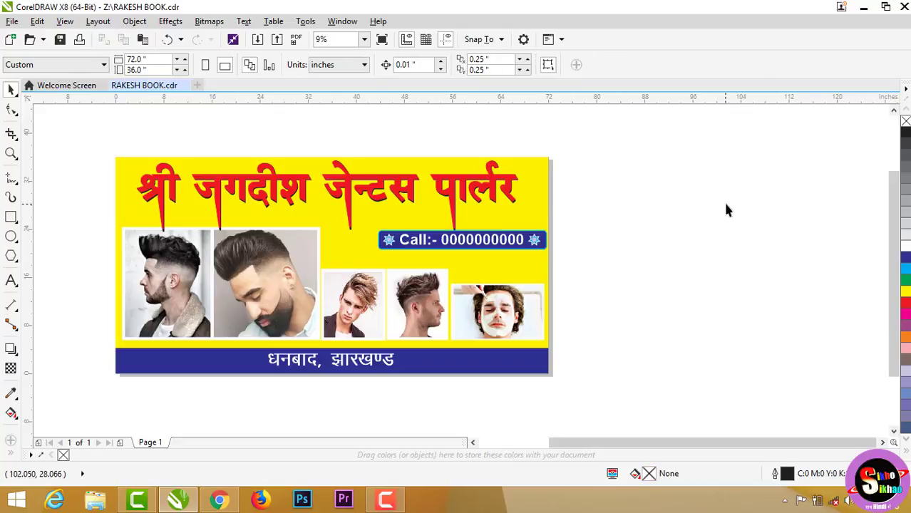
click(346, 65)
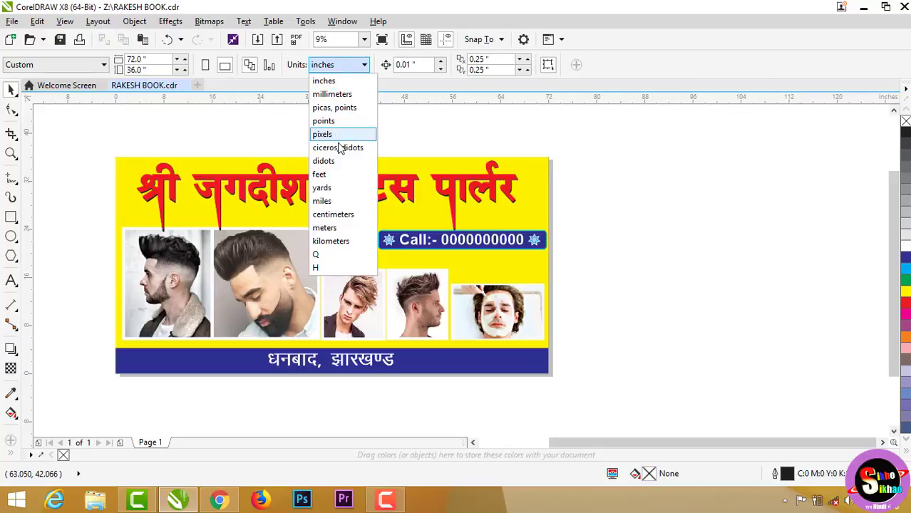
click(338, 175)
click(437, 203)
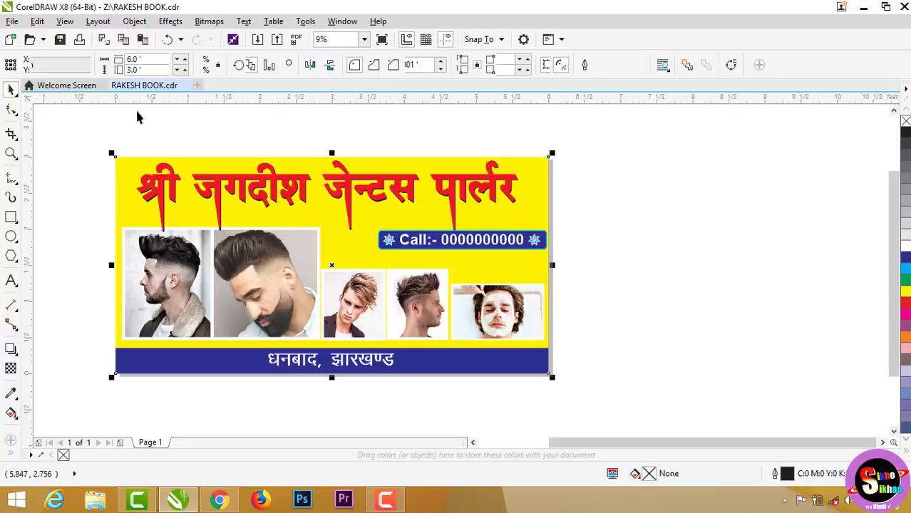
click(647, 172)
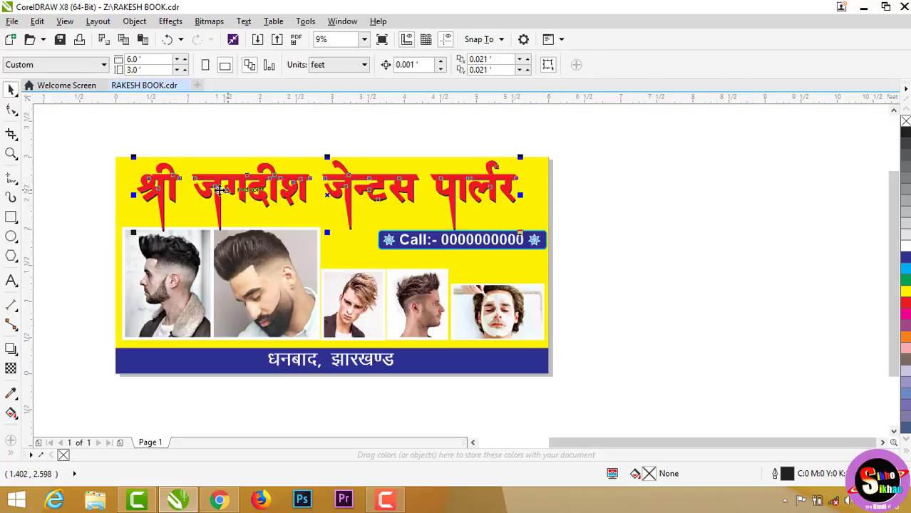
click(135, 188)
scroll(136, 187, up, 2)
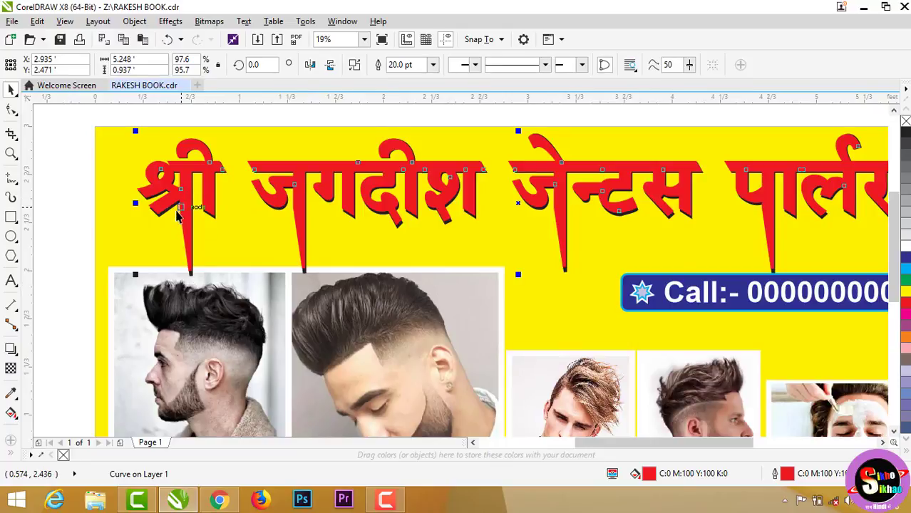
scroll(178, 217, down, 2)
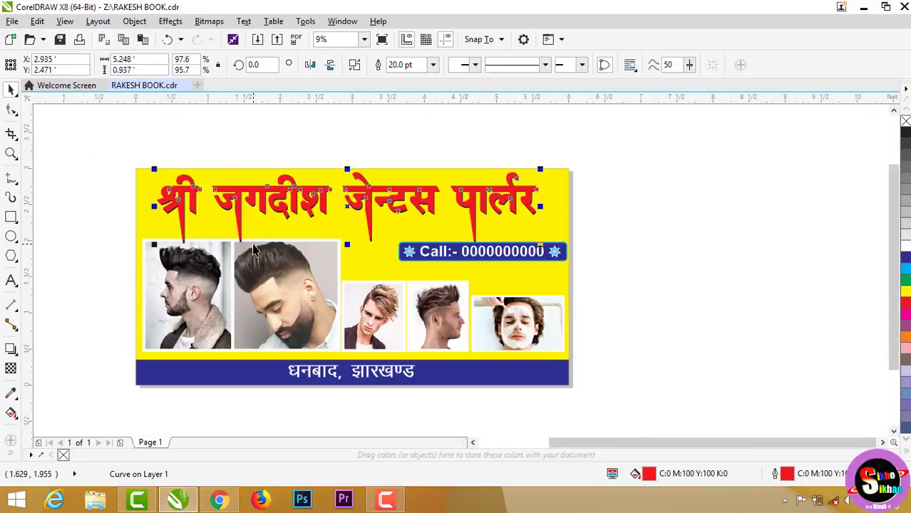
click(592, 246)
scroll(554, 247, up, 2)
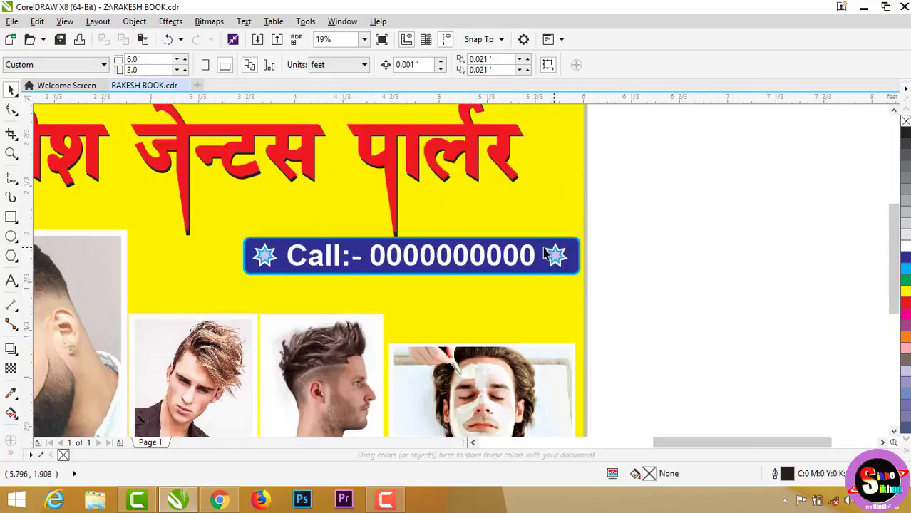
scroll(459, 217, down, 2)
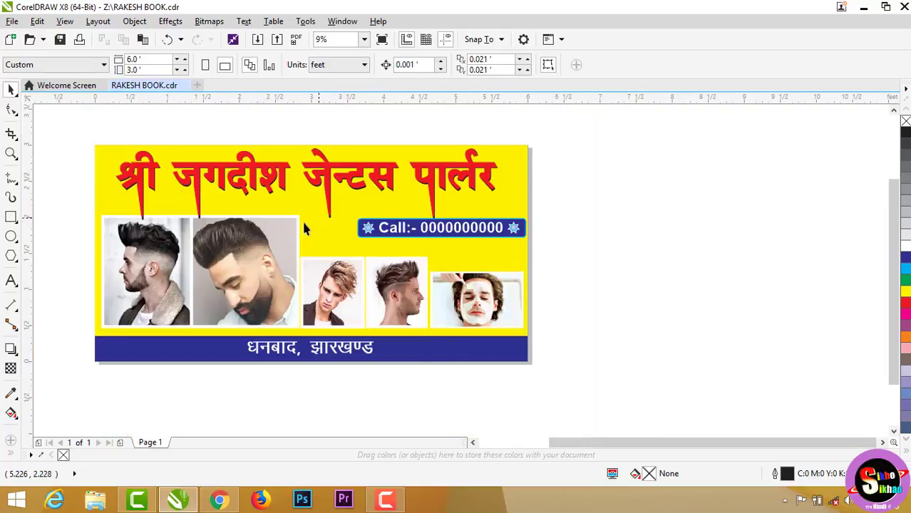
drag(298, 227, 683, 197)
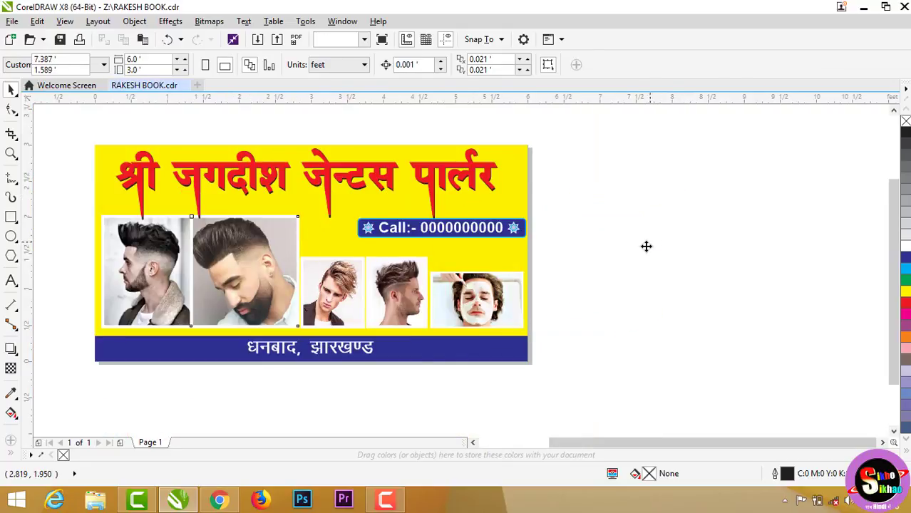
drag(214, 258, 820, 211)
click(575, 225)
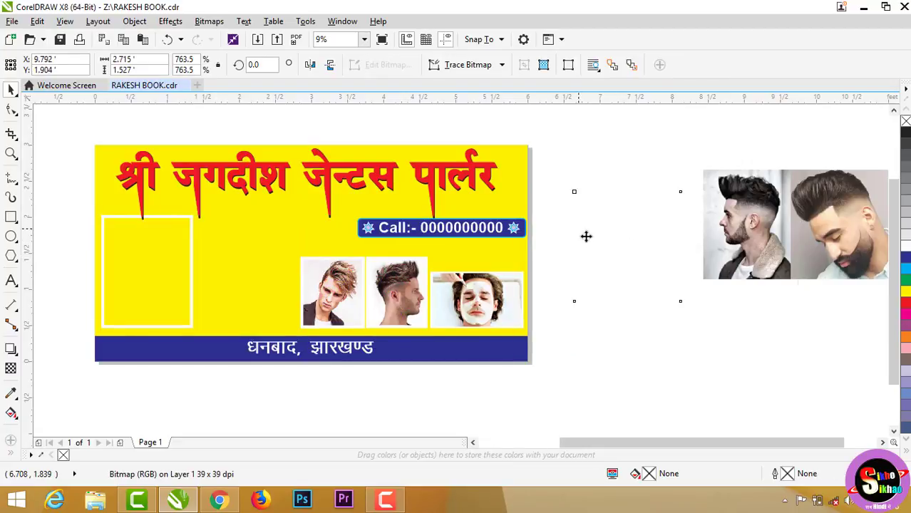
drag(617, 243, 756, 228)
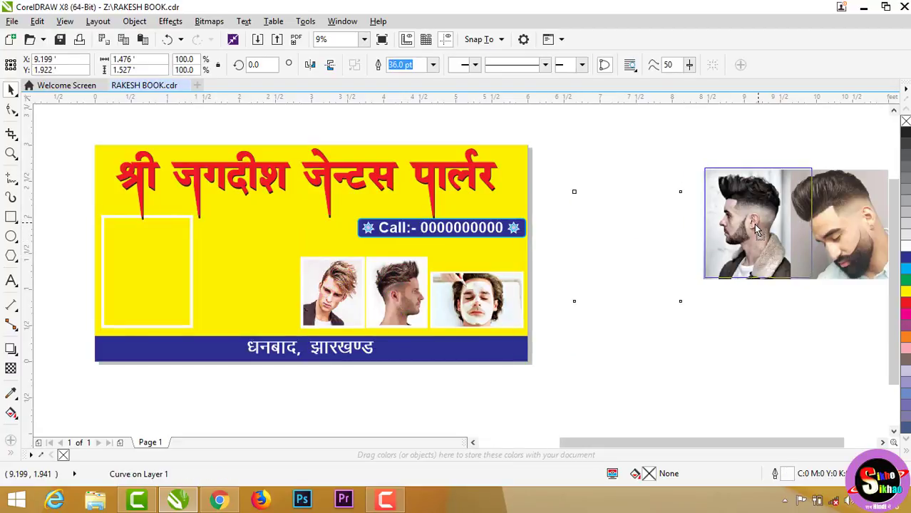
key(Escape)
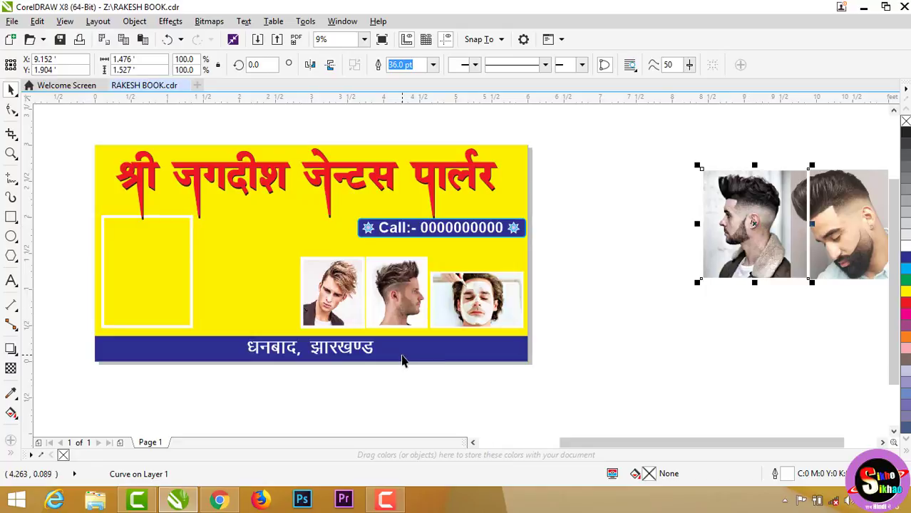
key(ctrl+z)
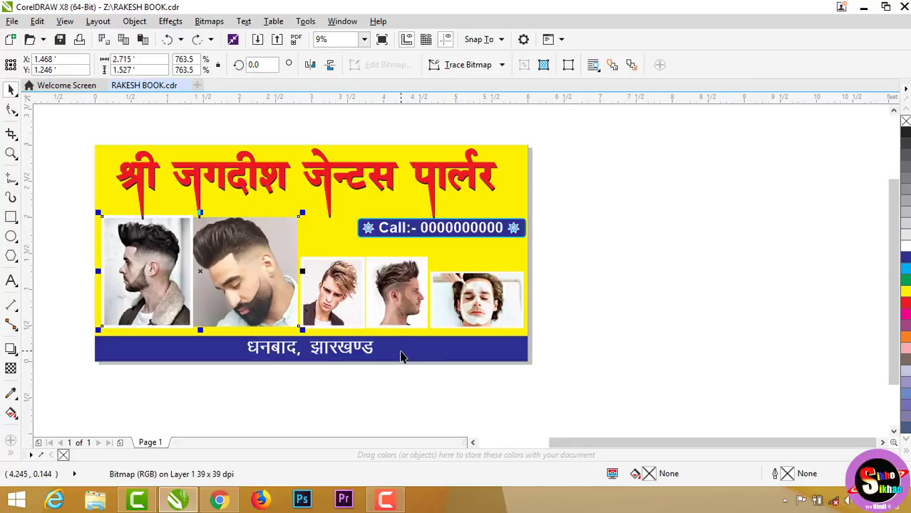
click(647, 306)
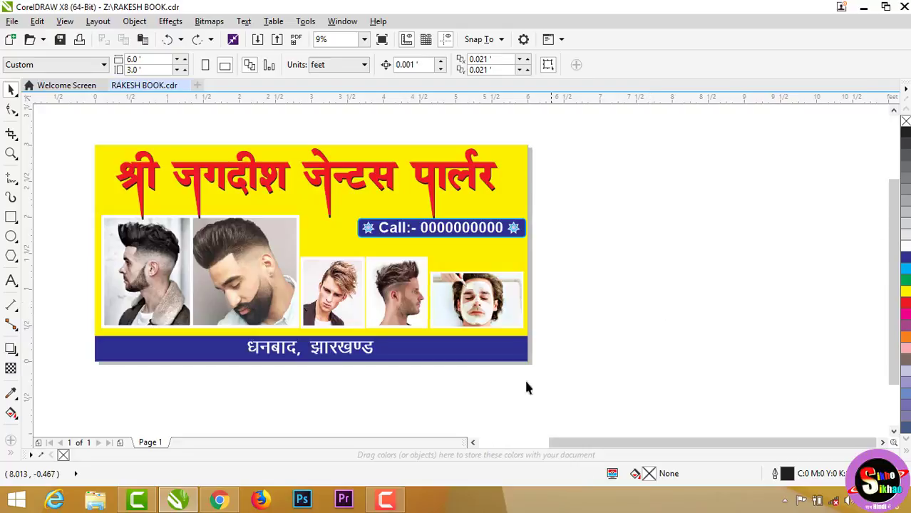
mouse_move(426, 355)
mouse_down()
mouse_move(438, 415)
mouse_move(401, 366)
mouse_up()
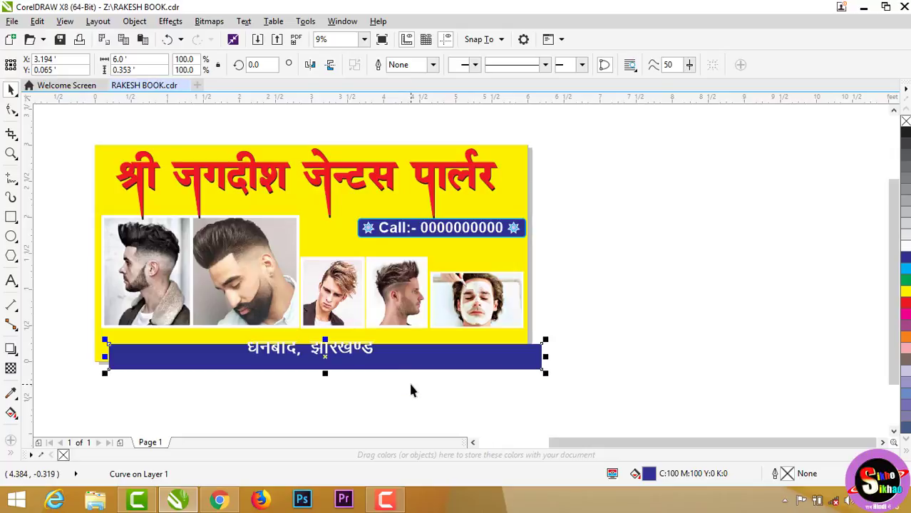
key(ctrl+z)
key(ctrl+z)
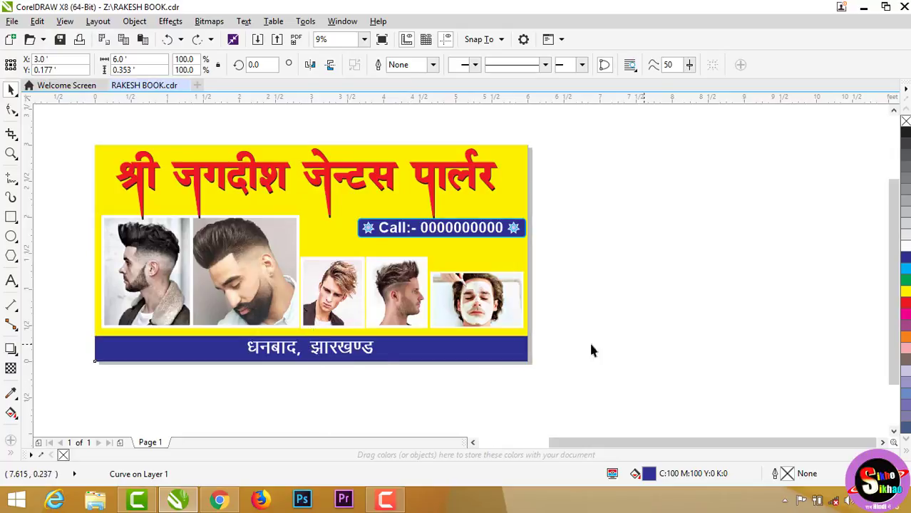
key(Escape)
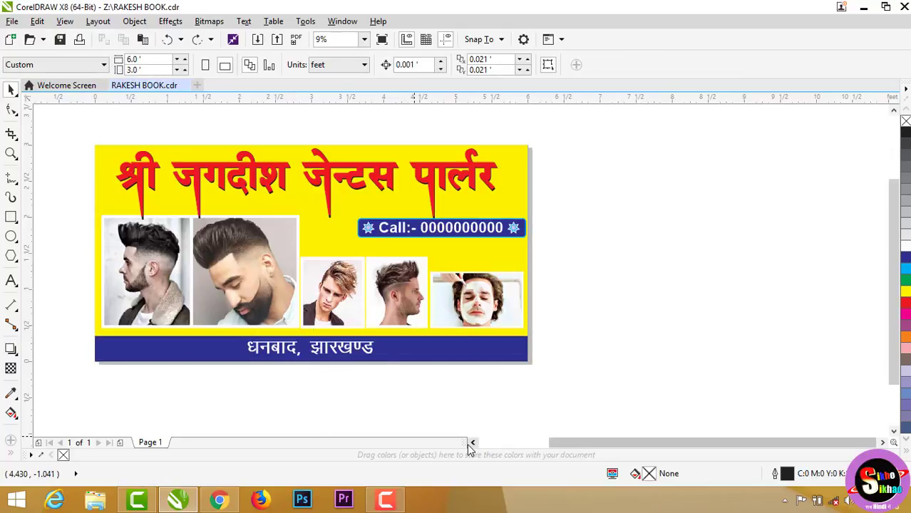
Step: Add a new text object reading श्री जगदीश above the banner
drag(467, 443, 335, 442)
click(342, 442)
click(342, 443)
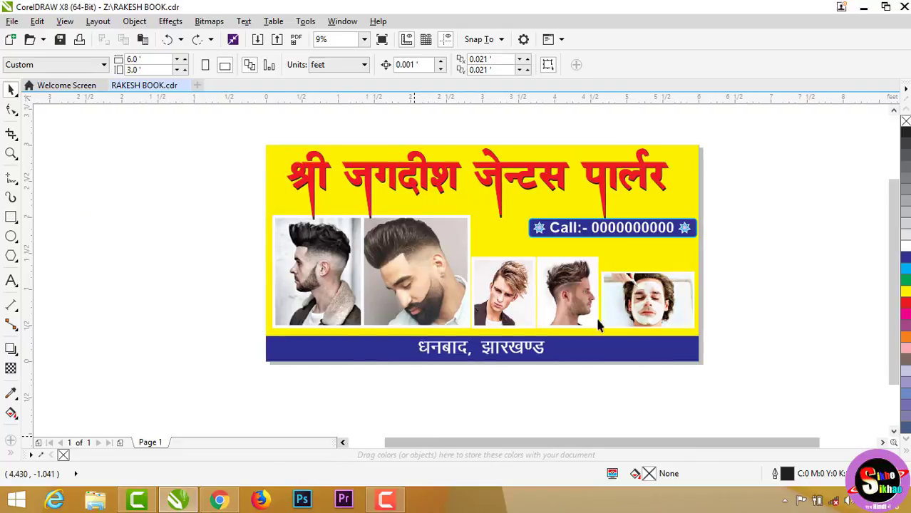
click(893, 111)
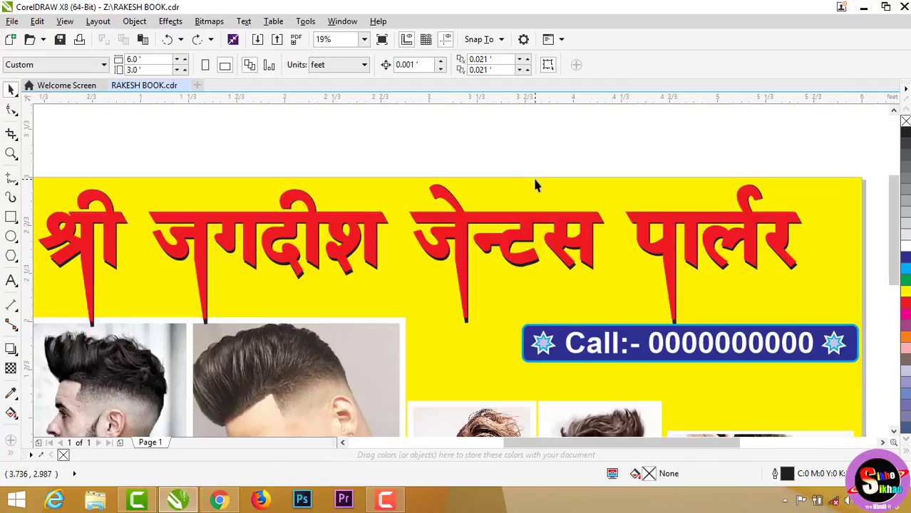
scroll(532, 176, up, 2)
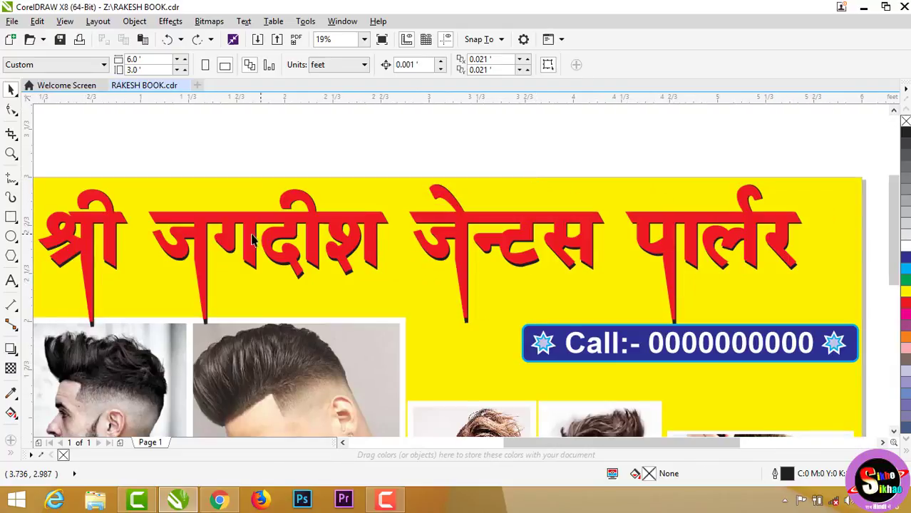
click(894, 111)
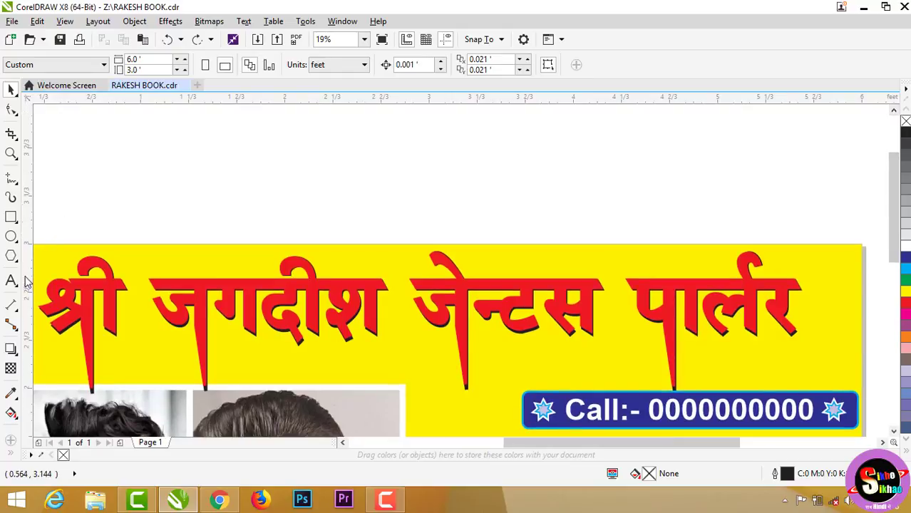
click(11, 282)
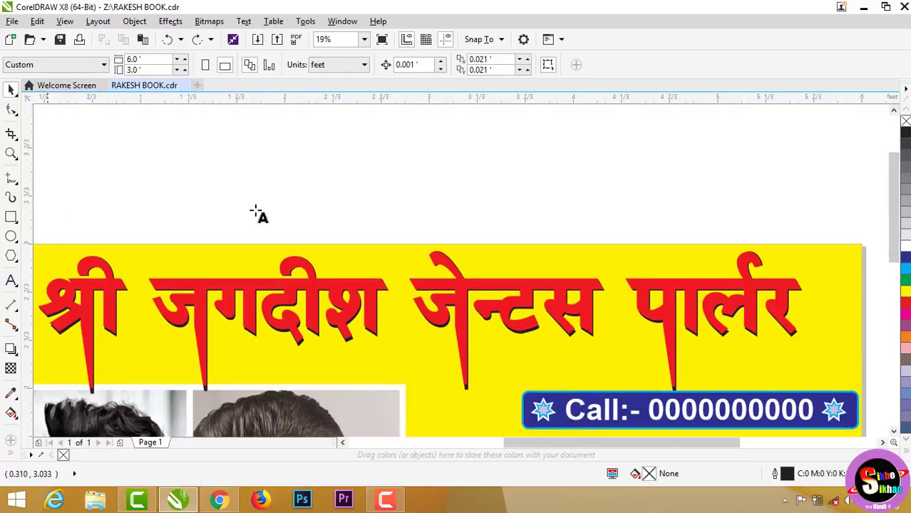
click(305, 182)
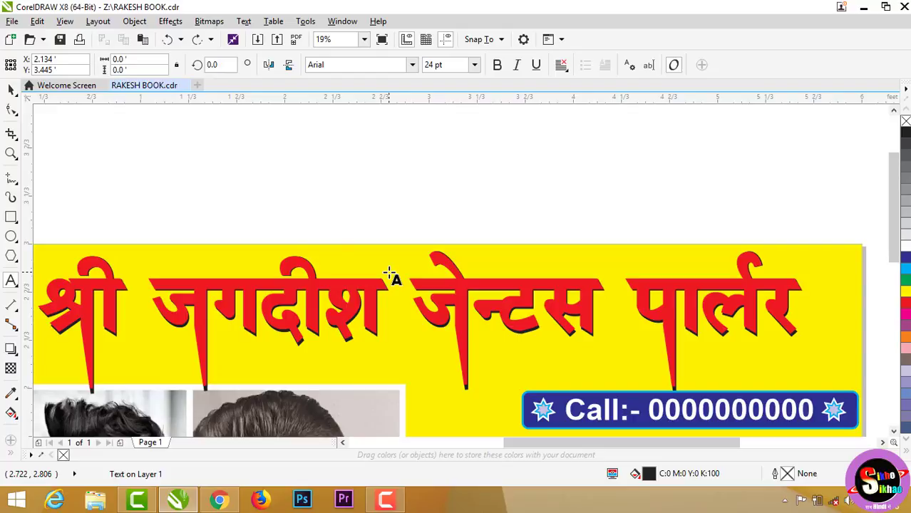
text(S)
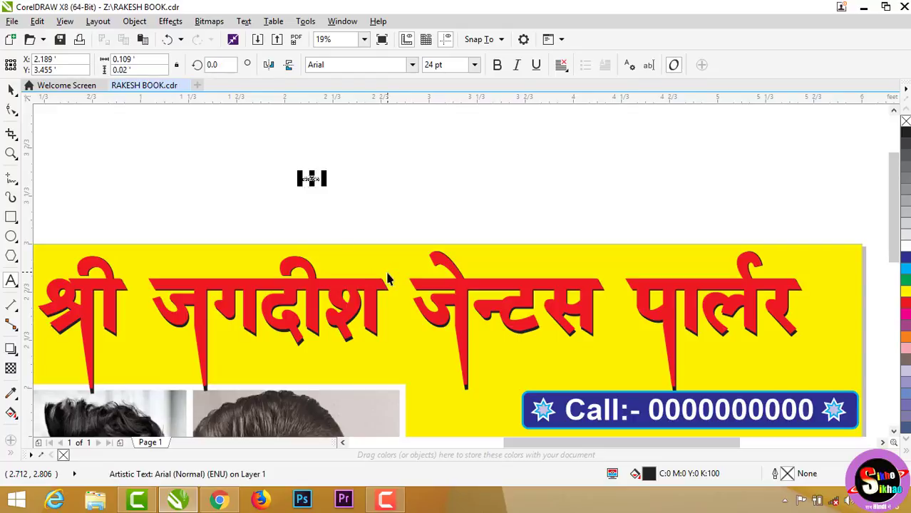
key(ctrl+space)
Step: Enlarge the title to headline size, move it left, and set its font to Kruti Dev 010
drag(323, 172, 555, 131)
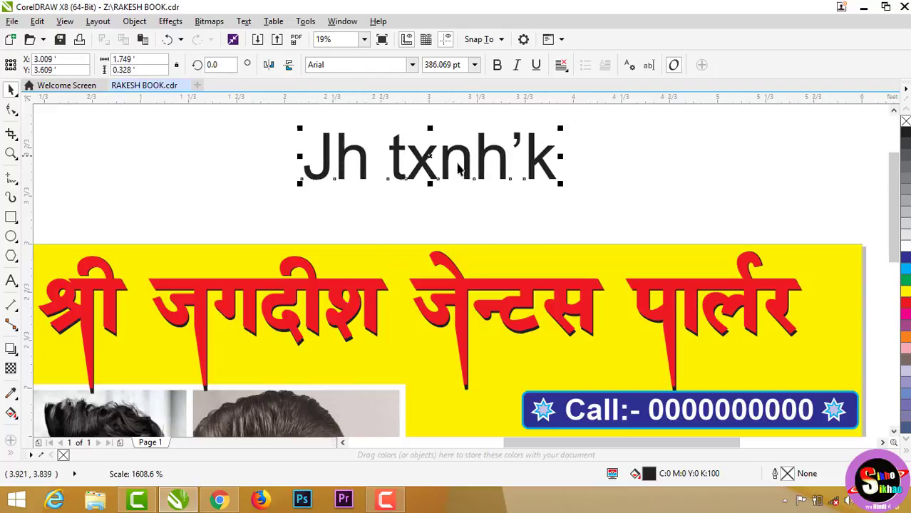
drag(457, 165, 379, 191)
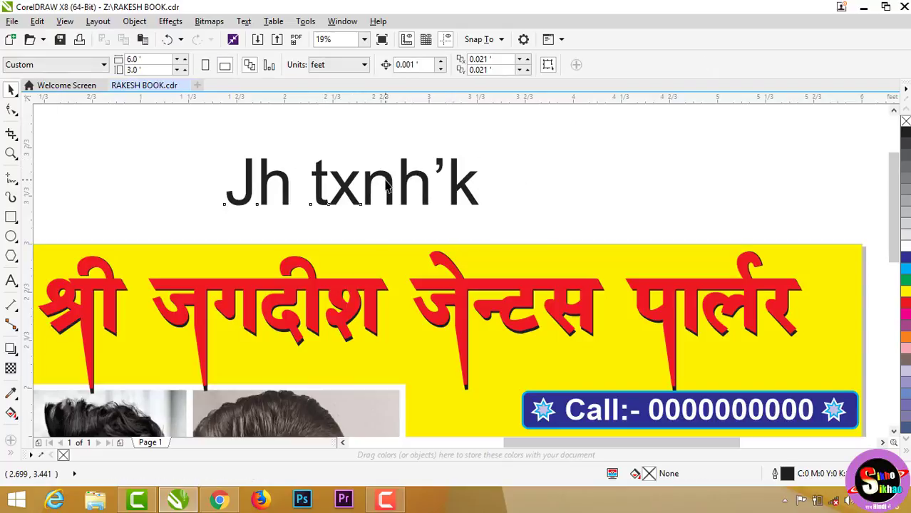
double_click(379, 187)
triple_click(385, 182)
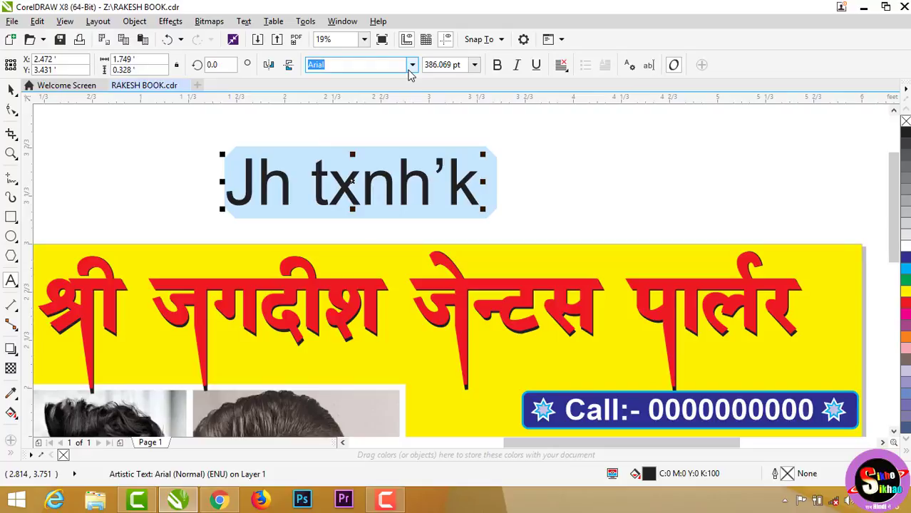
click(409, 71)
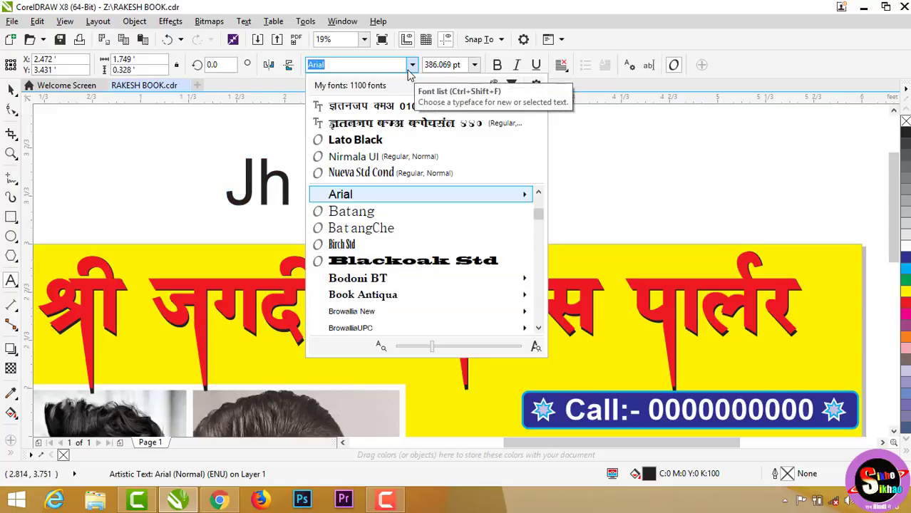
click(392, 106)
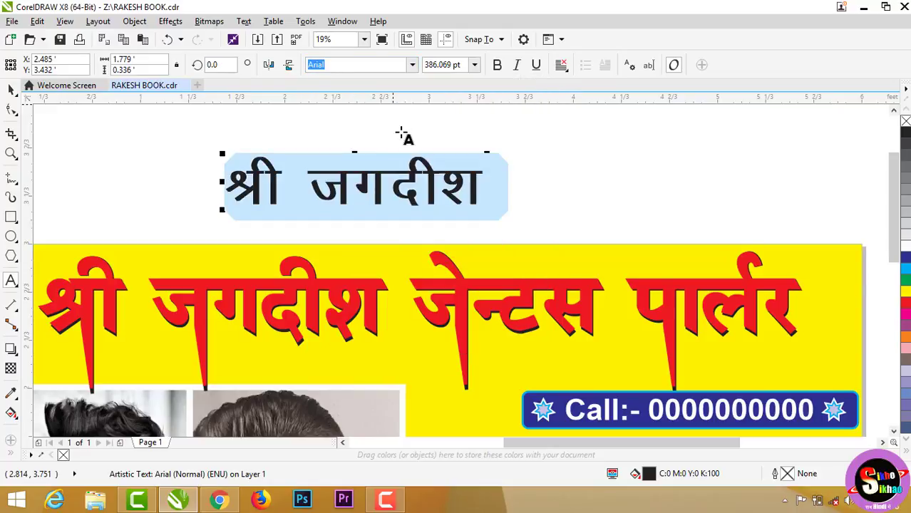
Step: Tighten the letter spacing of श्री जगदीश with the Shape tool
click(11, 109)
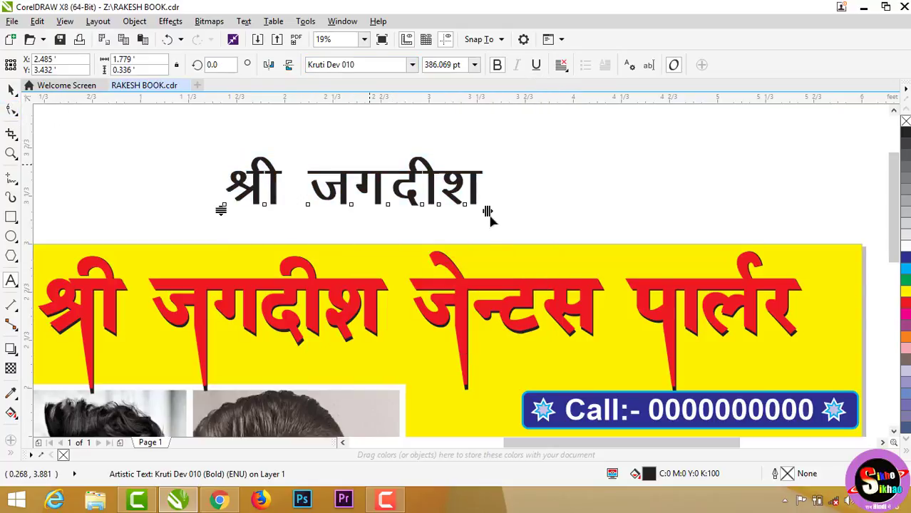
drag(488, 211, 469, 211)
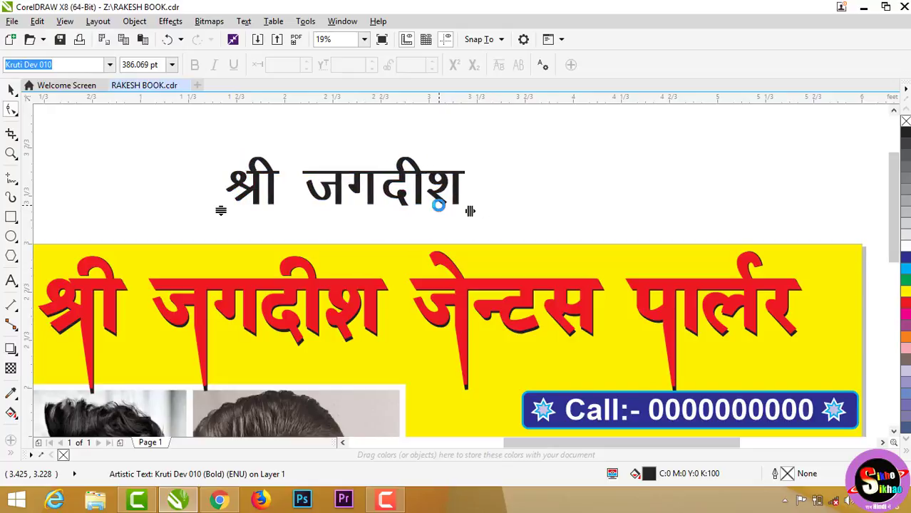
click(10, 89)
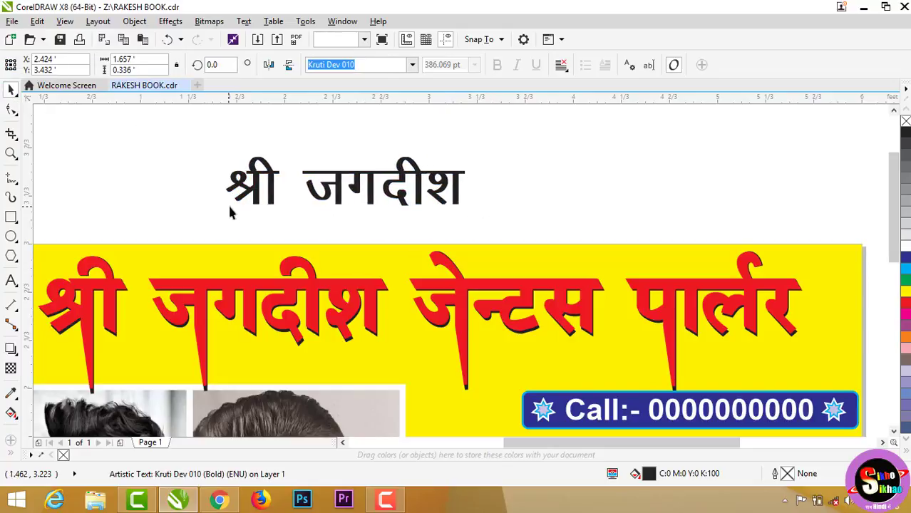
click(350, 205)
Step: Move the श्री जगदीश title higher above the banner and check its placement
click(893, 111)
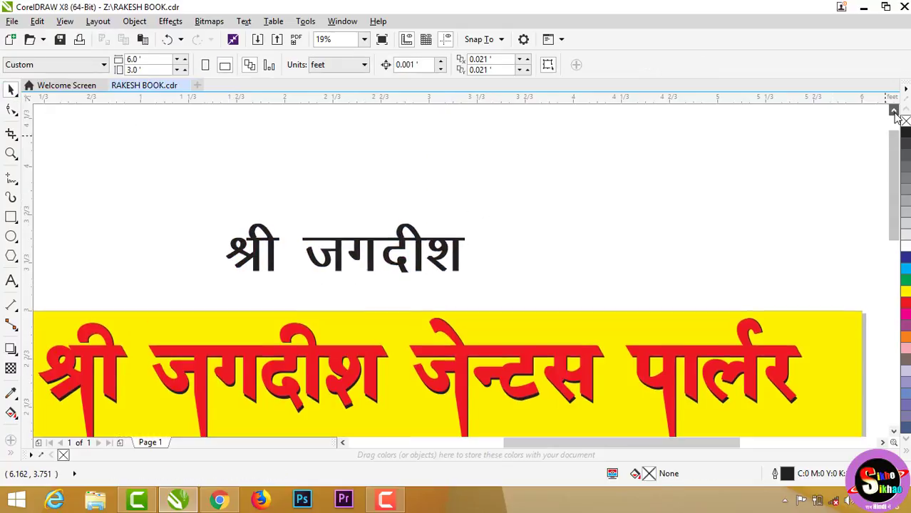
drag(378, 260, 382, 206)
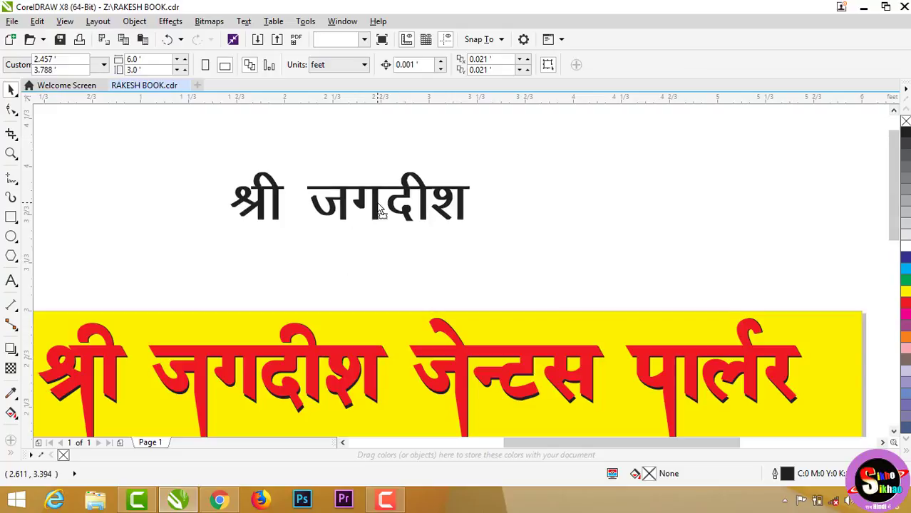
click(893, 112)
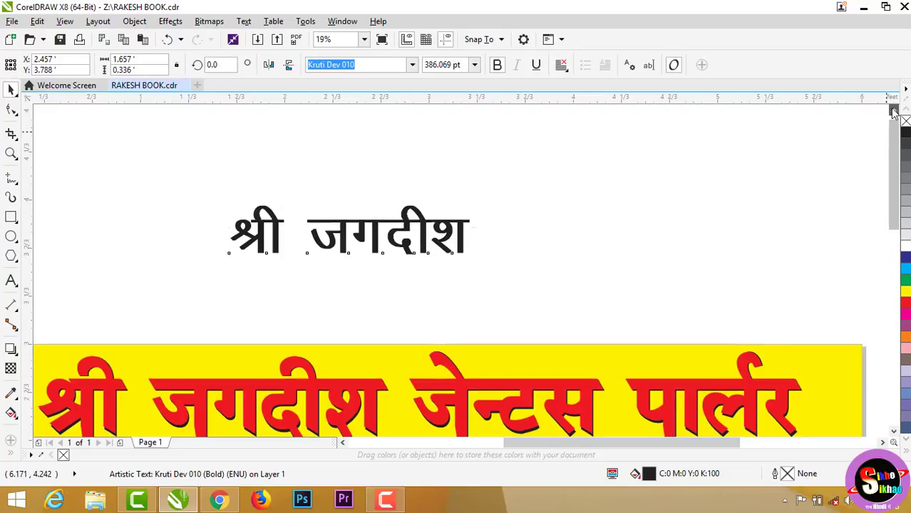
click(606, 182)
scroll(327, 232, up, 2)
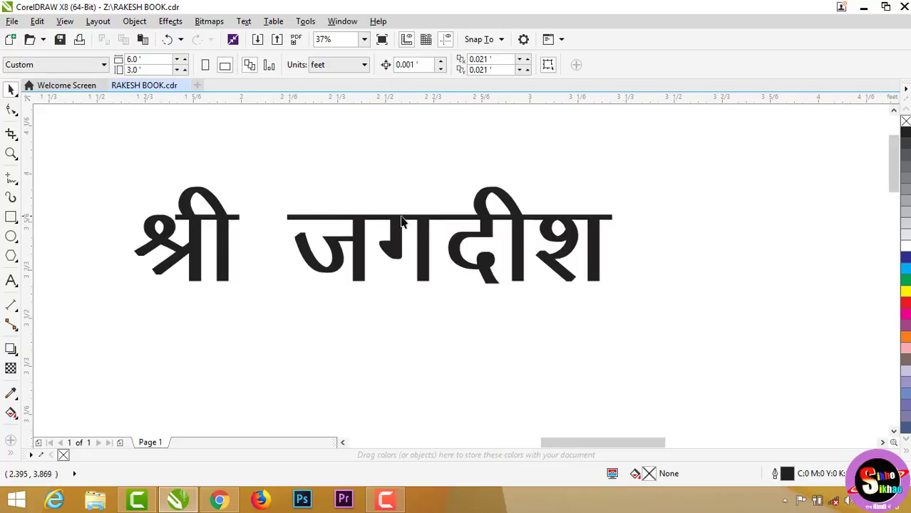
scroll(442, 221, down, 2)
scroll(399, 229, up, 2)
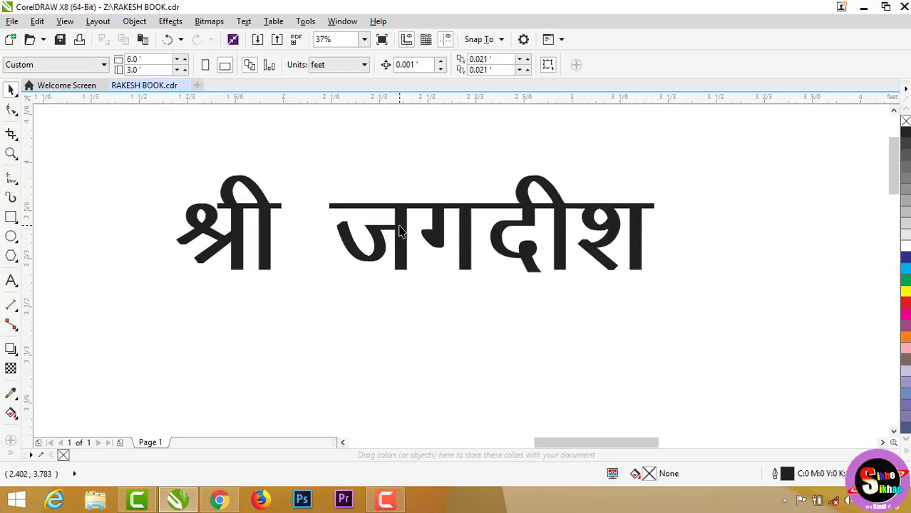
scroll(395, 231, down, 4)
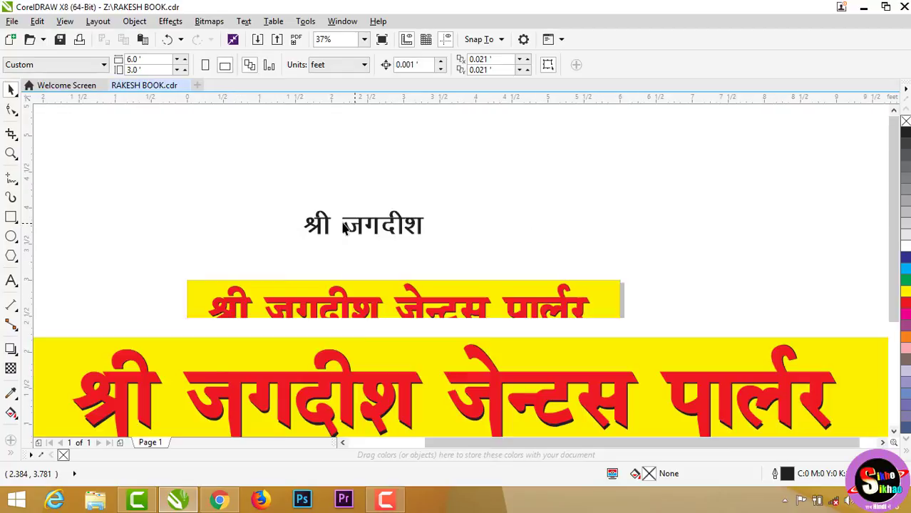
scroll(360, 231, up, 4)
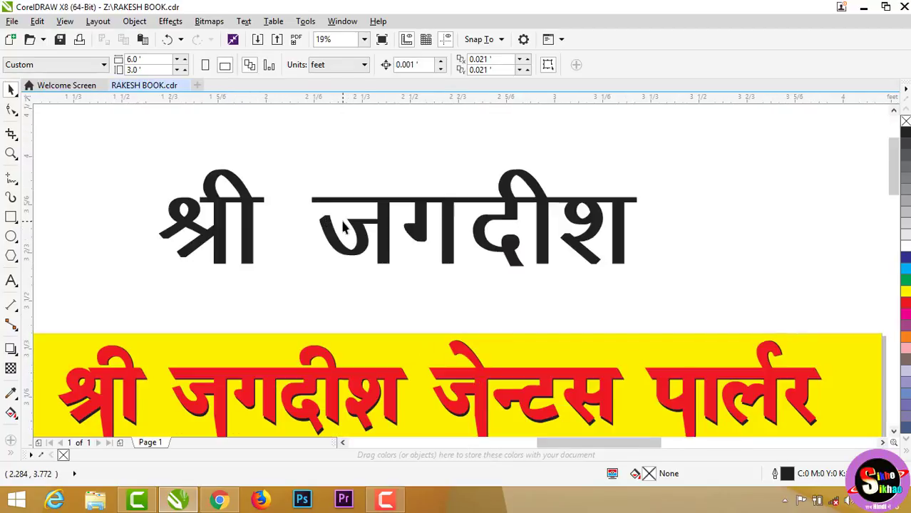
scroll(346, 145, down, 4)
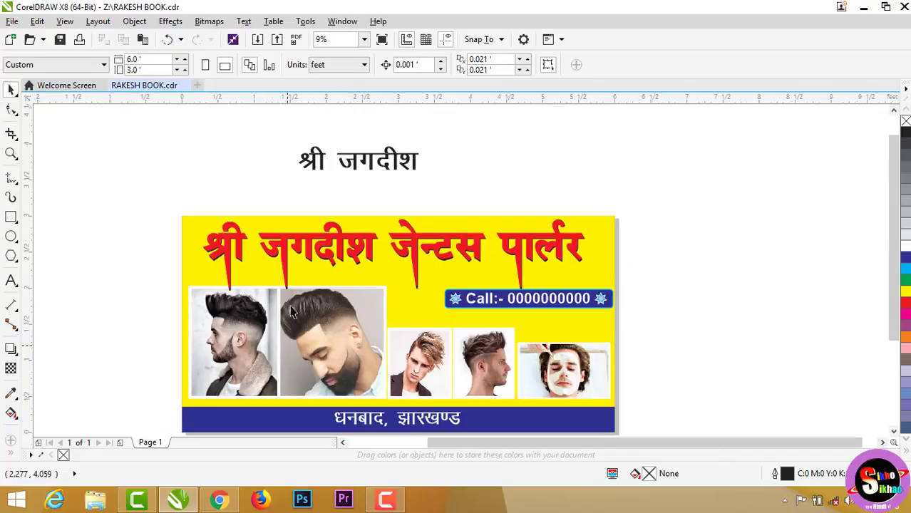
scroll(340, 153, up, 2)
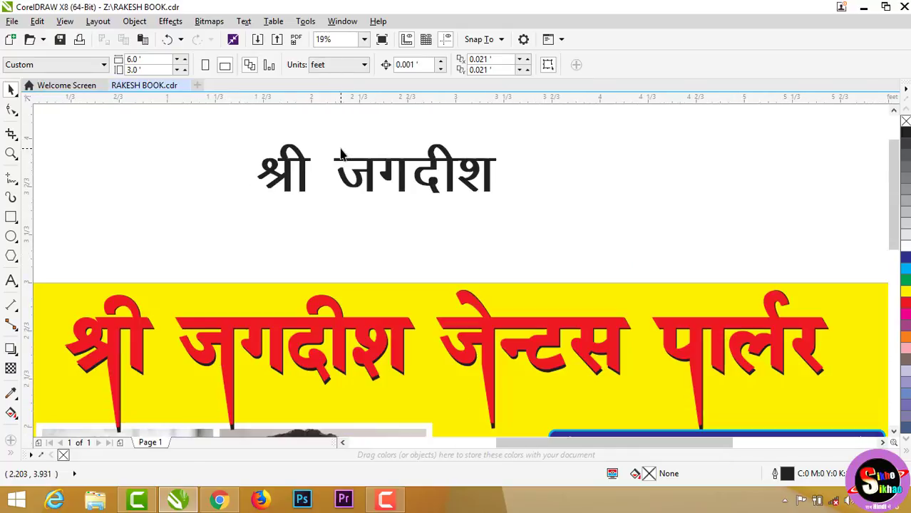
Step: Add a horizontal guide below the title, then convert श्री जगदीश to curves for node editing
drag(370, 104, 371, 236)
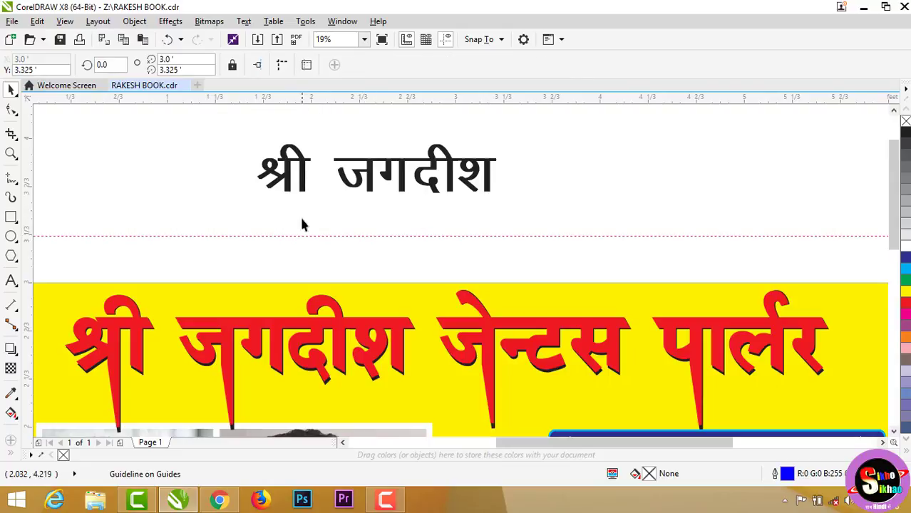
scroll(310, 207, up, 2)
click(295, 174)
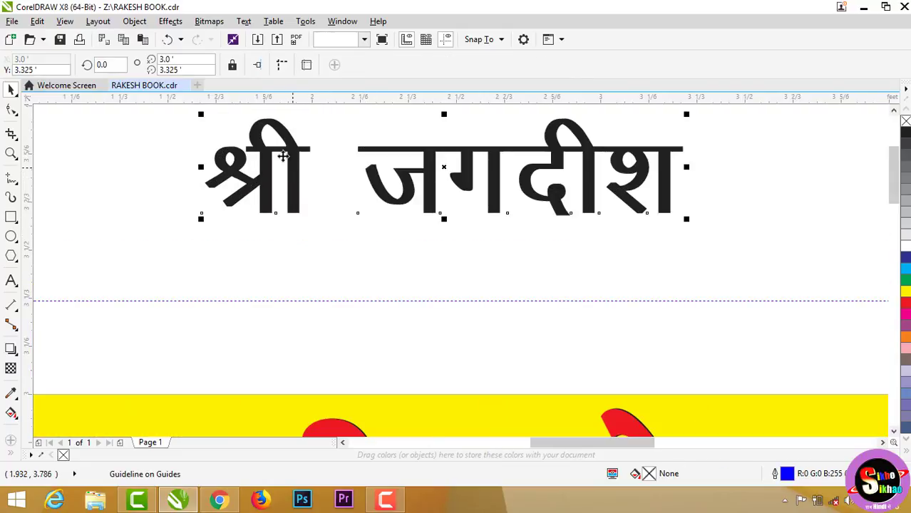
key(ctrl+q)
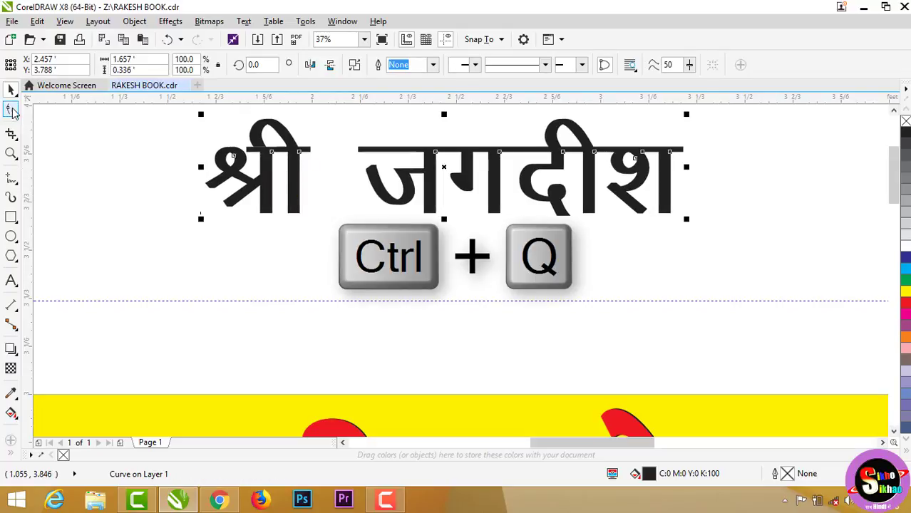
key(F10)
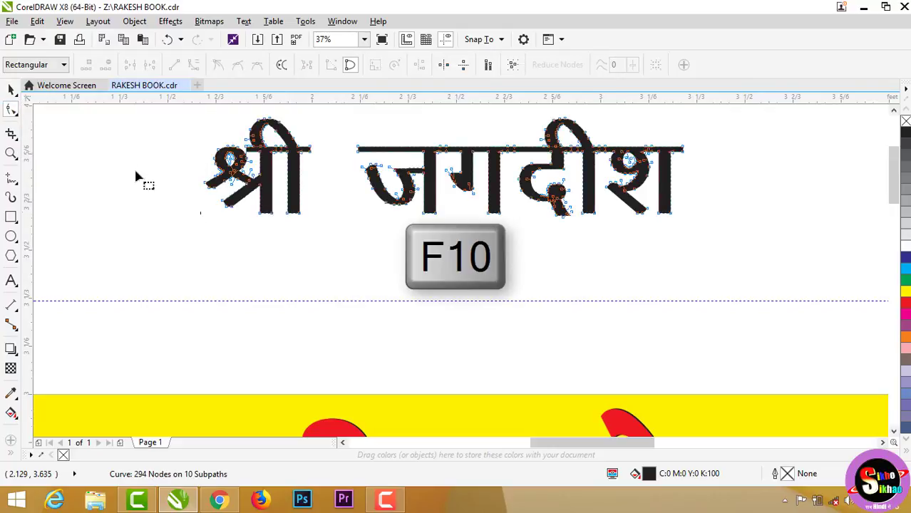
scroll(299, 218, up, 2)
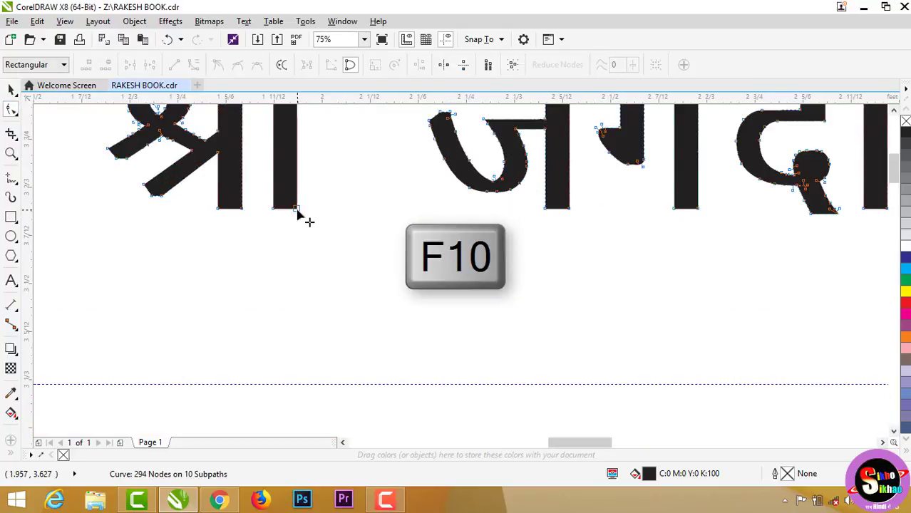
Step: Stretch the bottom node of the श्री stem down into a long spike
click(296, 211)
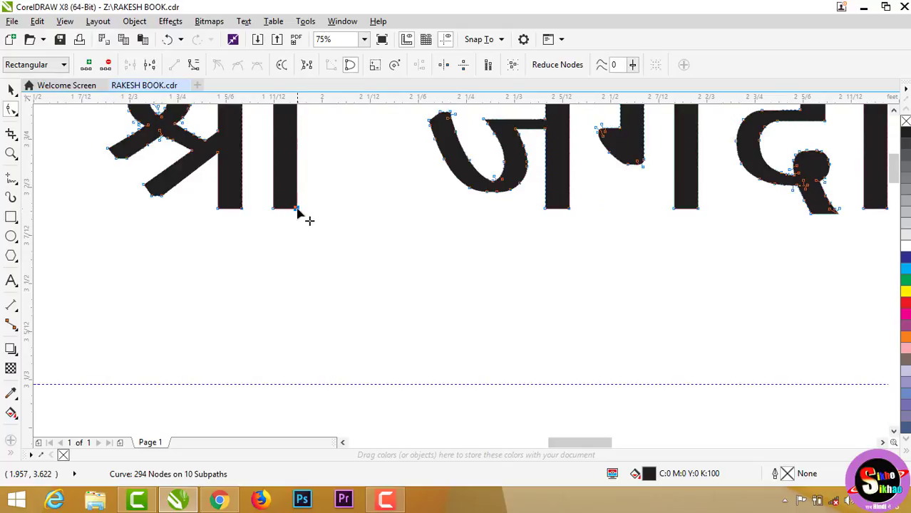
drag(297, 210, 297, 383)
scroll(318, 267, down, 1)
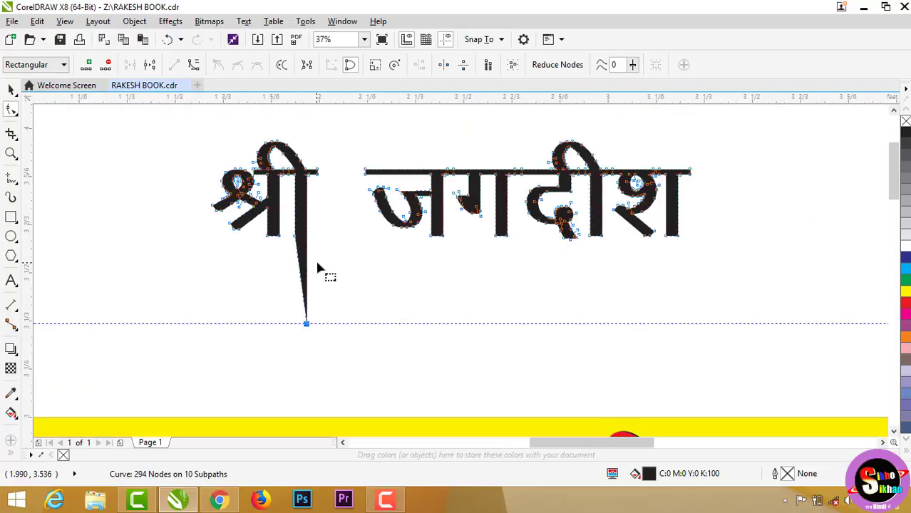
scroll(459, 261, up, 1)
scroll(443, 249, up, 1)
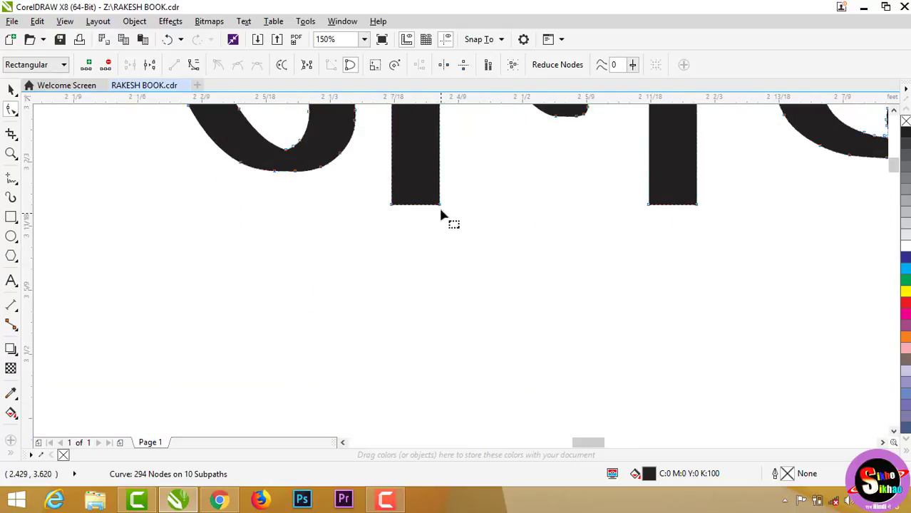
scroll(415, 191, down, 1)
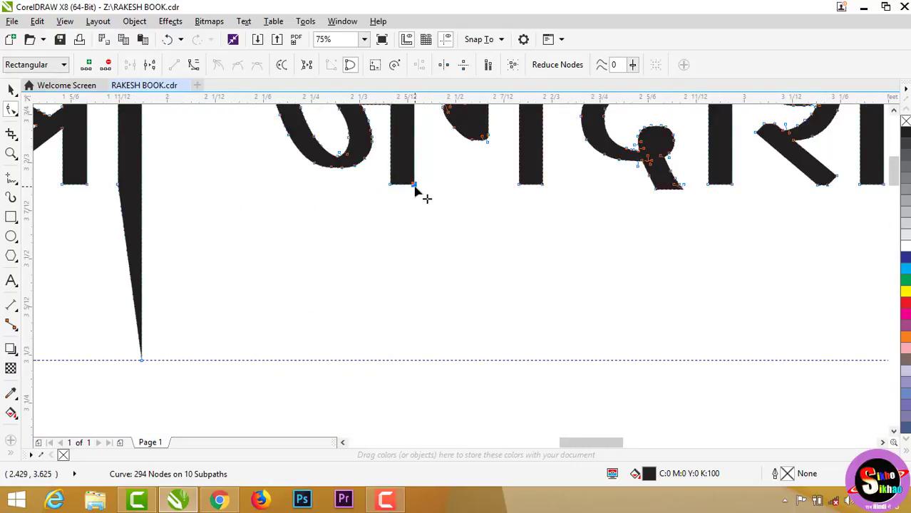
Step: Pull the ज stem's bottom corner down to the guideline as a second spike
mouse_move(414, 186)
mouse_down()
mouse_move(431, 371)
mouse_move(414, 363)
mouse_up()
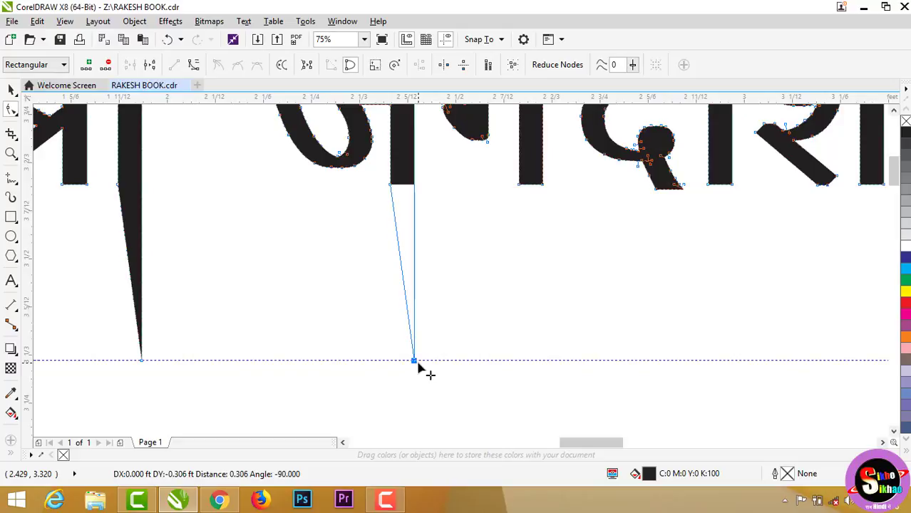
drag(418, 366, 419, 368)
scroll(371, 326, down, 2)
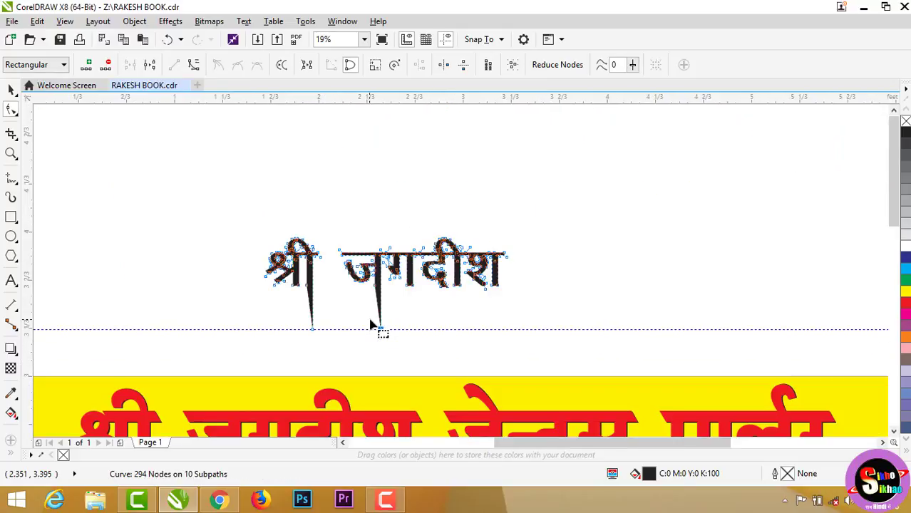
scroll(357, 292, down, 1)
scroll(362, 299, up, 1)
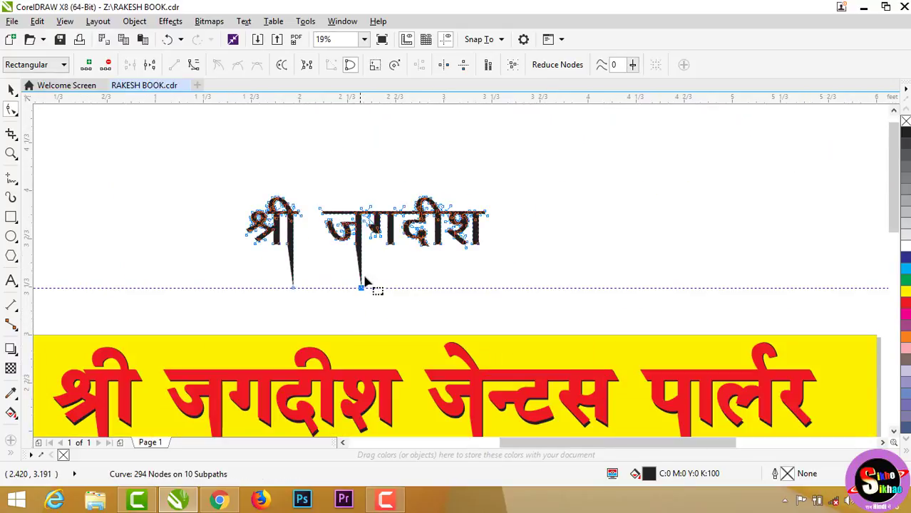
scroll(365, 292, down, 1)
scroll(367, 292, up, 2)
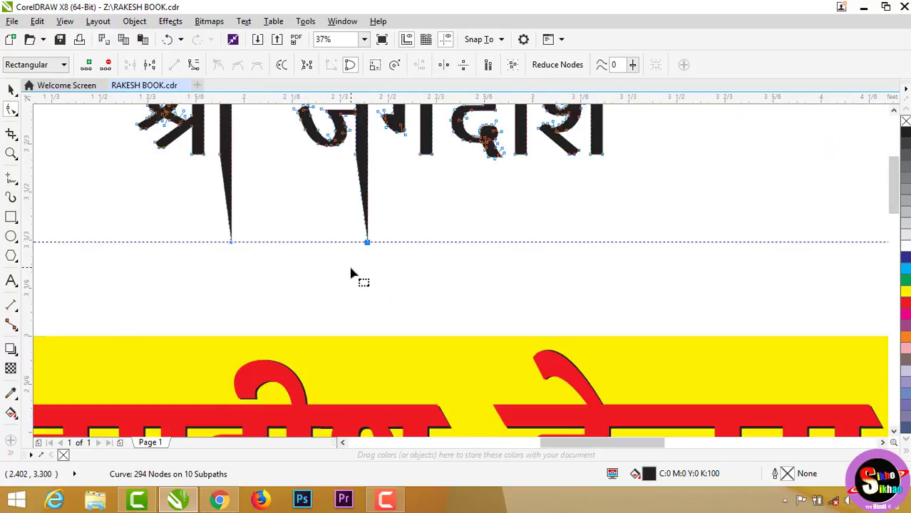
scroll(351, 268, down, 1)
scroll(356, 167, up, 1)
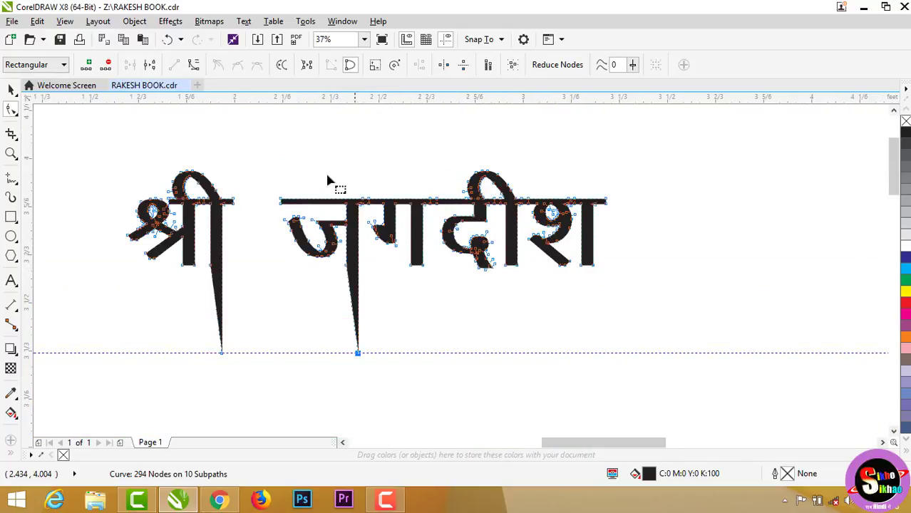
scroll(285, 186, up, 1)
scroll(236, 196, up, 2)
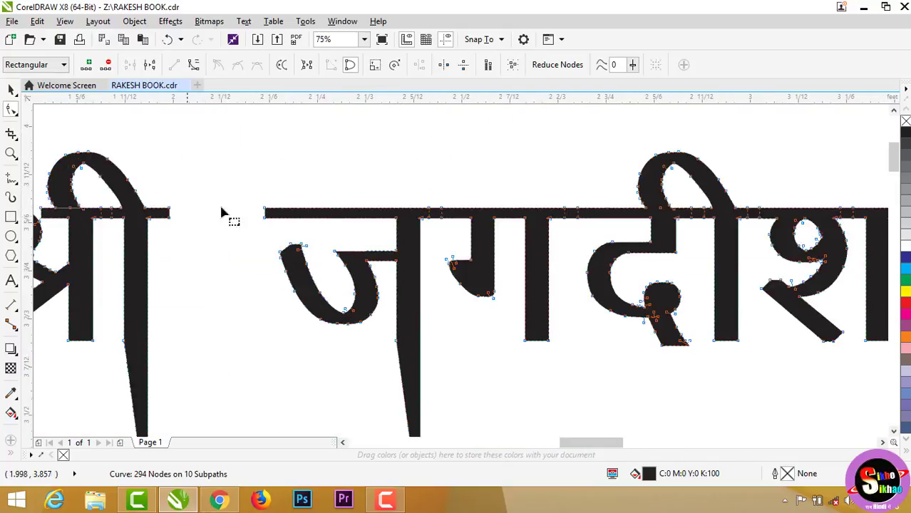
scroll(194, 204, up, 2)
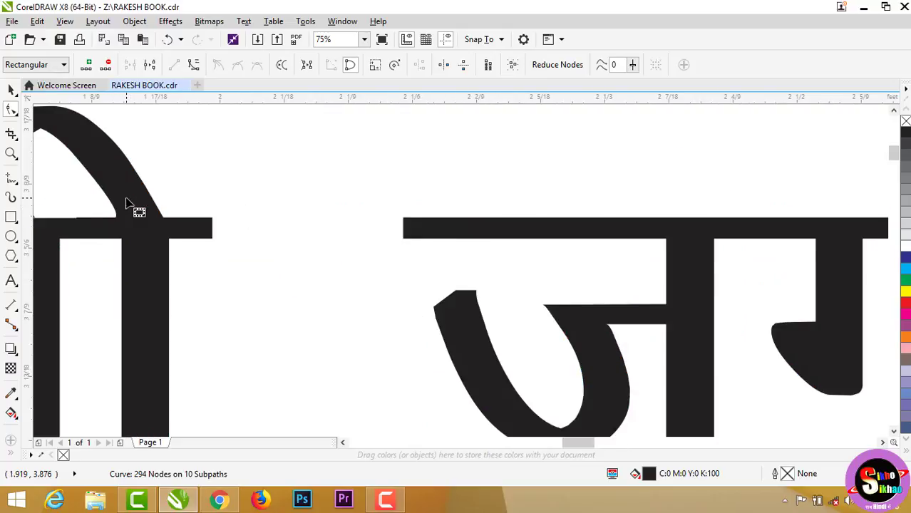
Step: Drag the left end of the जगदीश headline bar left until it meets श्री
click(402, 218)
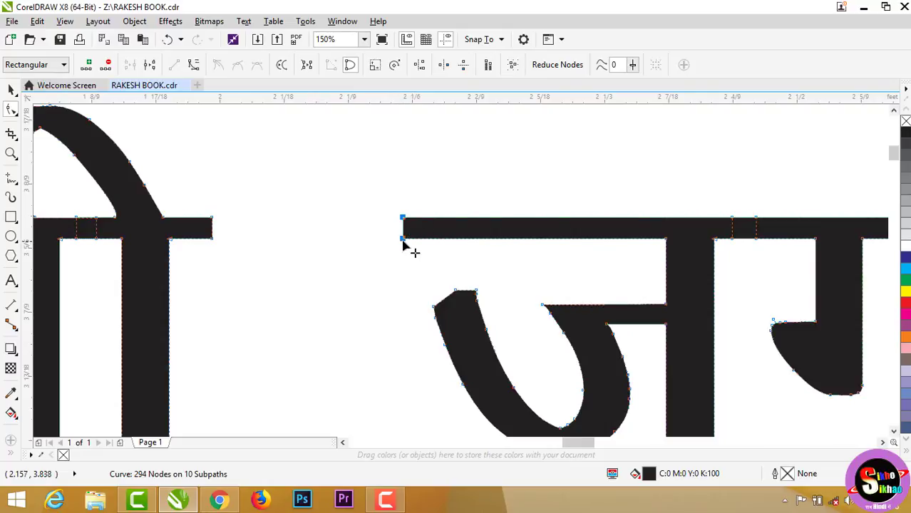
drag(403, 245, 279, 249)
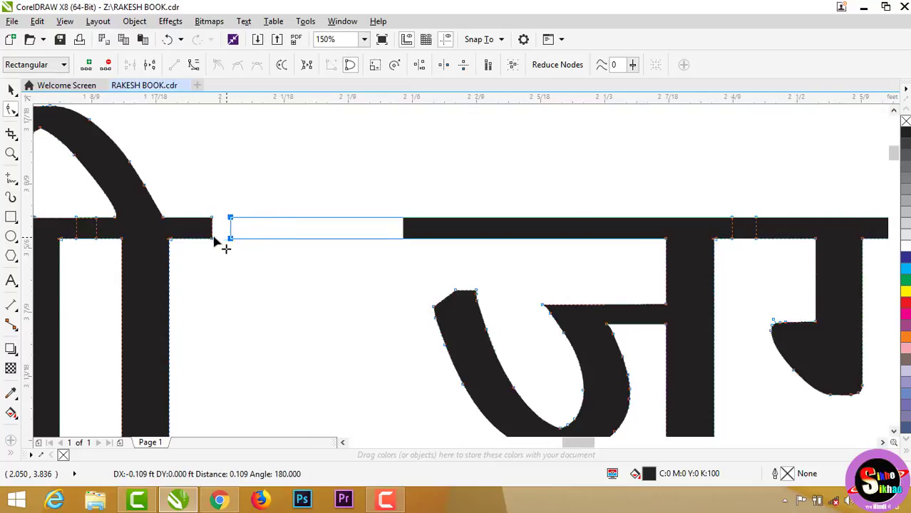
drag(278, 244, 211, 235)
scroll(309, 174, down, 1)
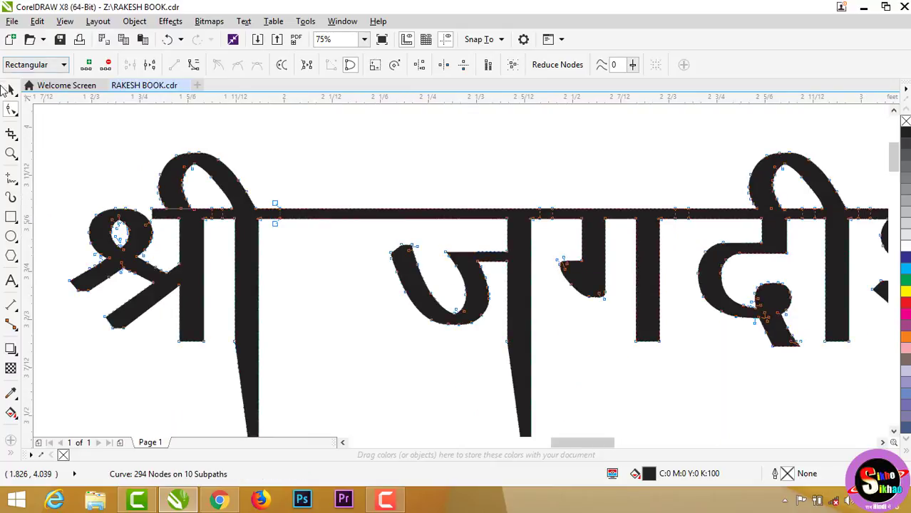
Step: Leave node editing and select the whole spiked black title curve
key(space)
scroll(283, 156, down, 2)
key(Escape)
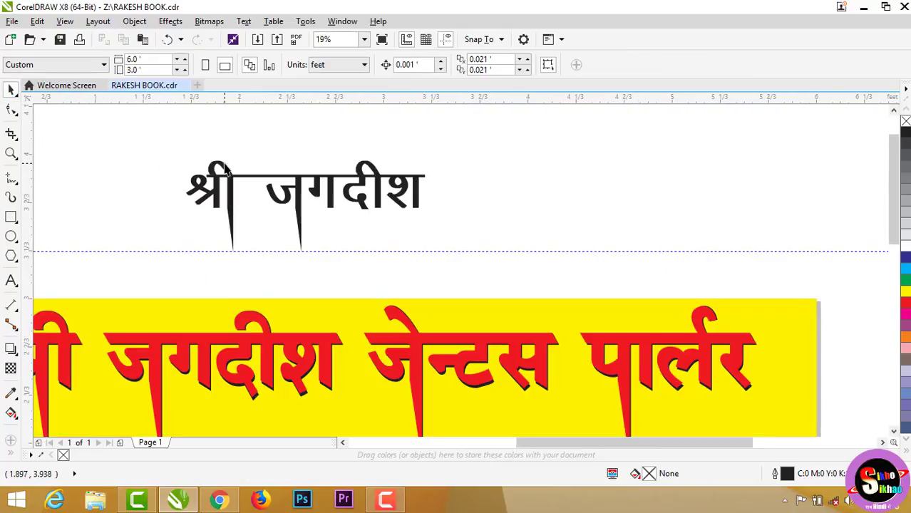
scroll(224, 169, up, 1)
scroll(225, 169, up, 1)
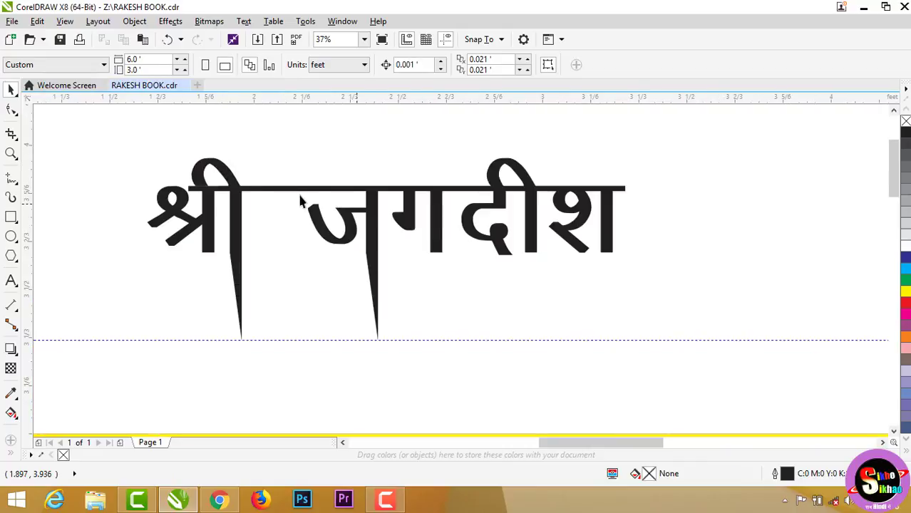
click(339, 207)
scroll(348, 178, down, 1)
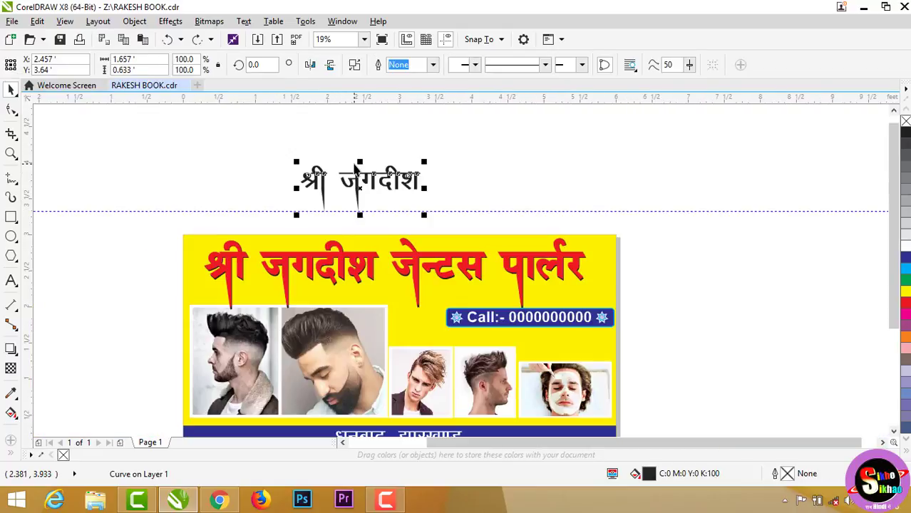
scroll(320, 242, down, 1)
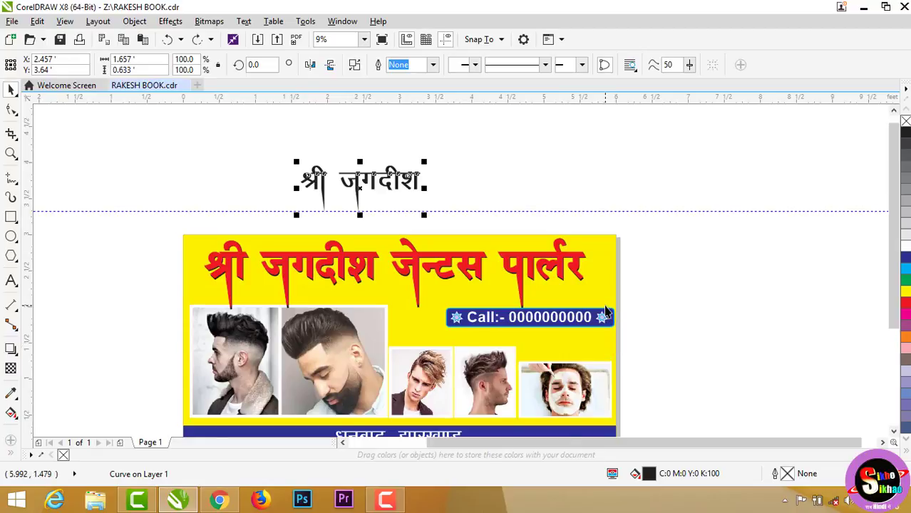
scroll(603, 321, up, 1)
scroll(602, 345, up, 1)
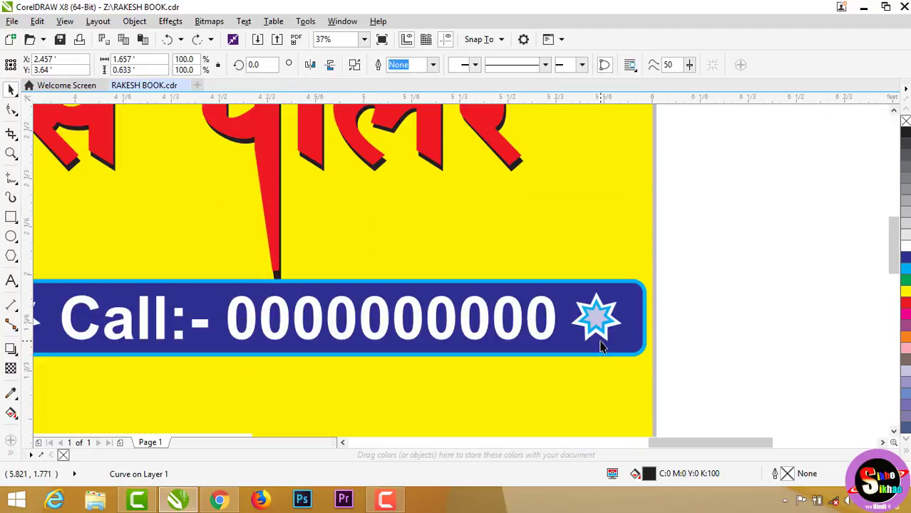
click(18, 264)
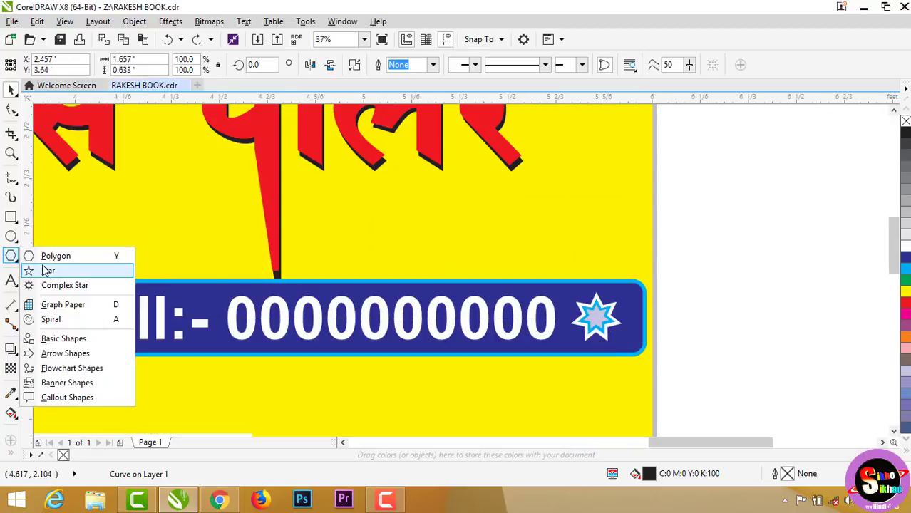
click(47, 271)
drag(727, 247, 800, 325)
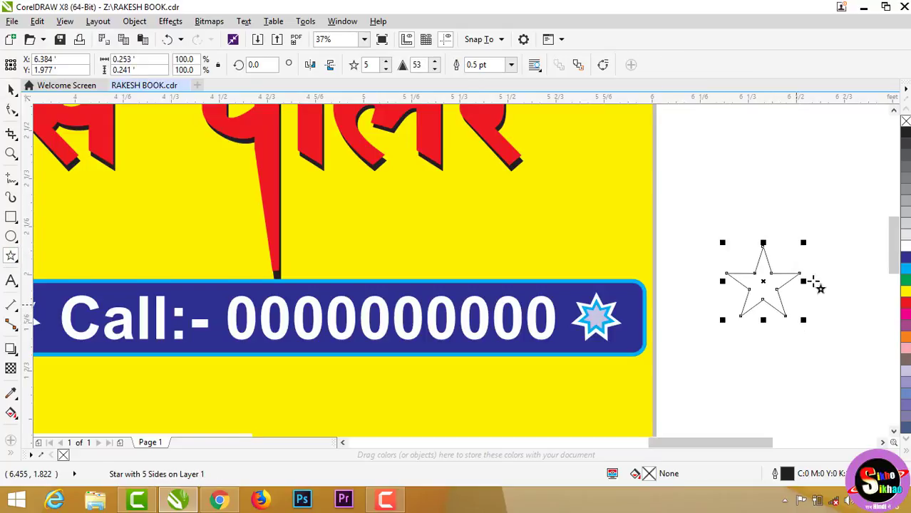
scroll(803, 275, up, 3)
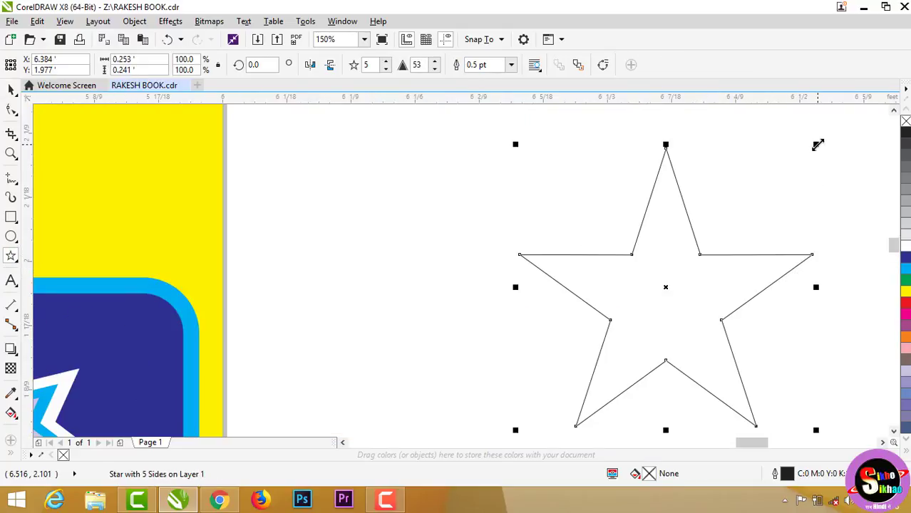
drag(816, 144, 757, 211)
scroll(659, 213, down, 2)
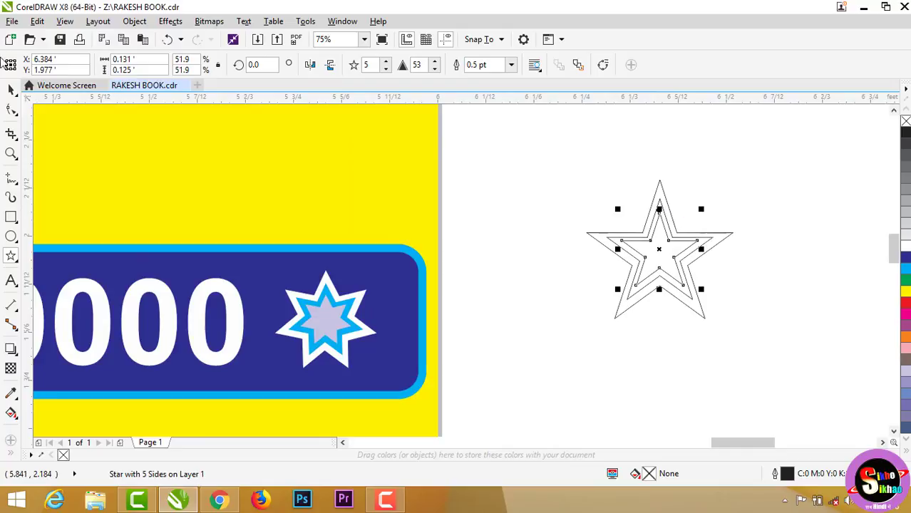
click(12, 90)
click(563, 182)
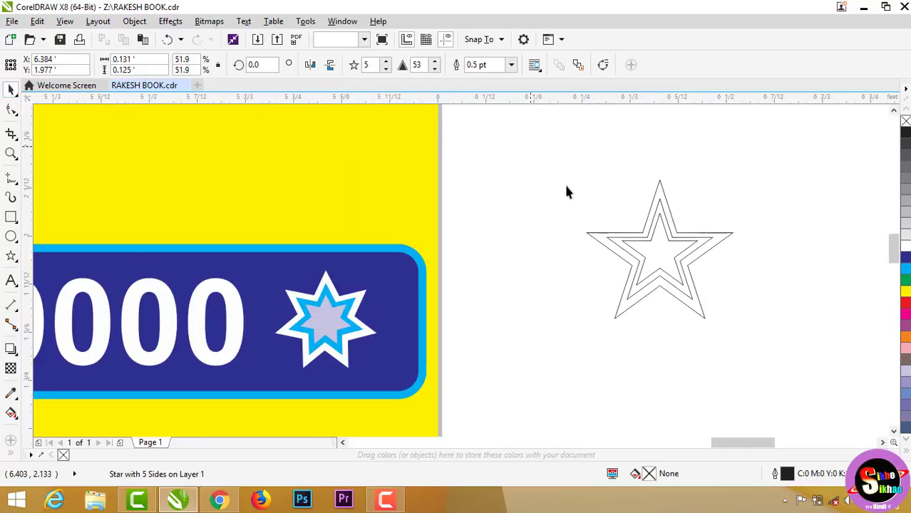
drag(563, 167, 759, 384)
key(Delete)
scroll(599, 272, down, 4)
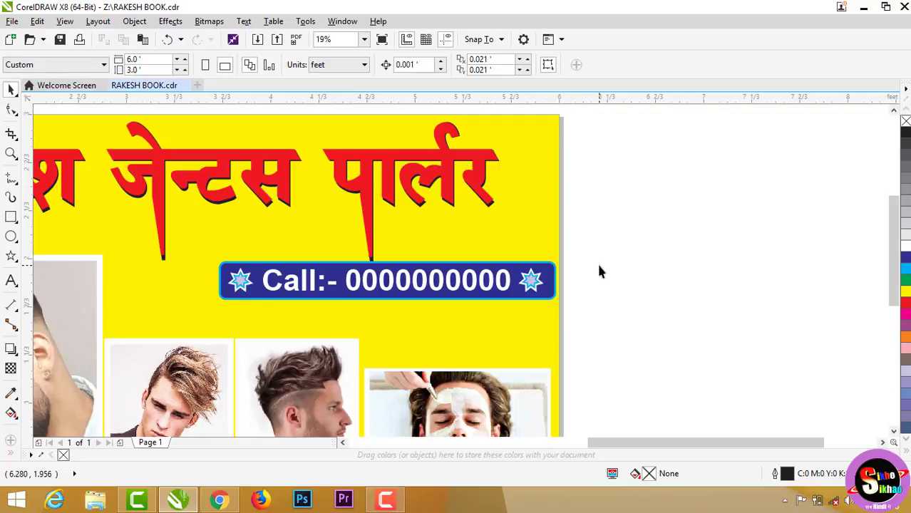
scroll(599, 272, down, 2)
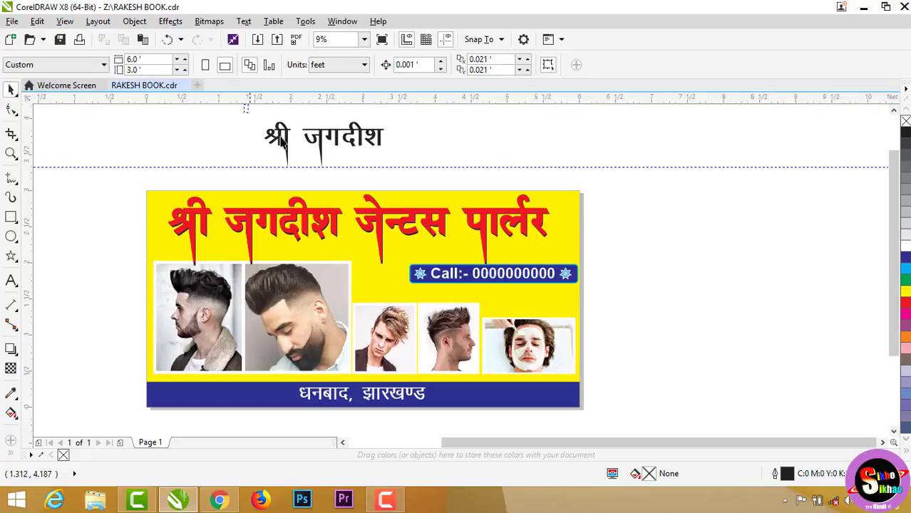
drag(243, 103, 444, 174)
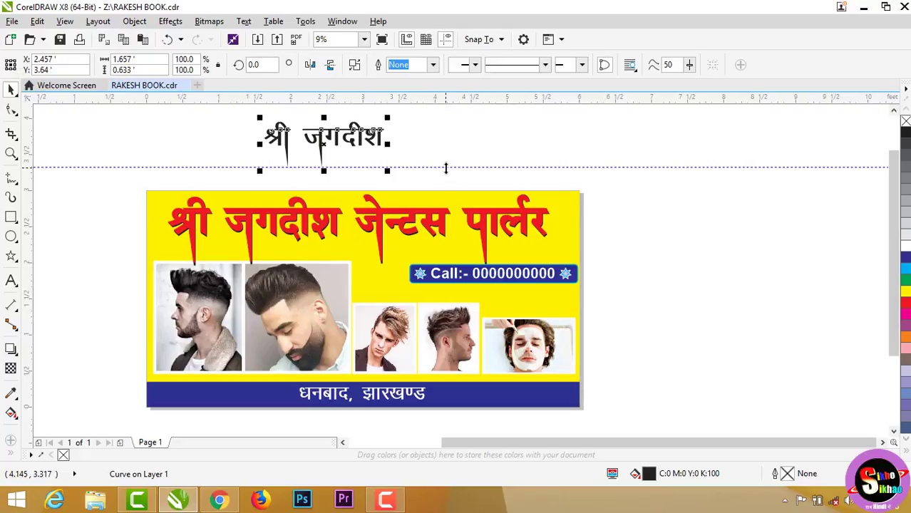